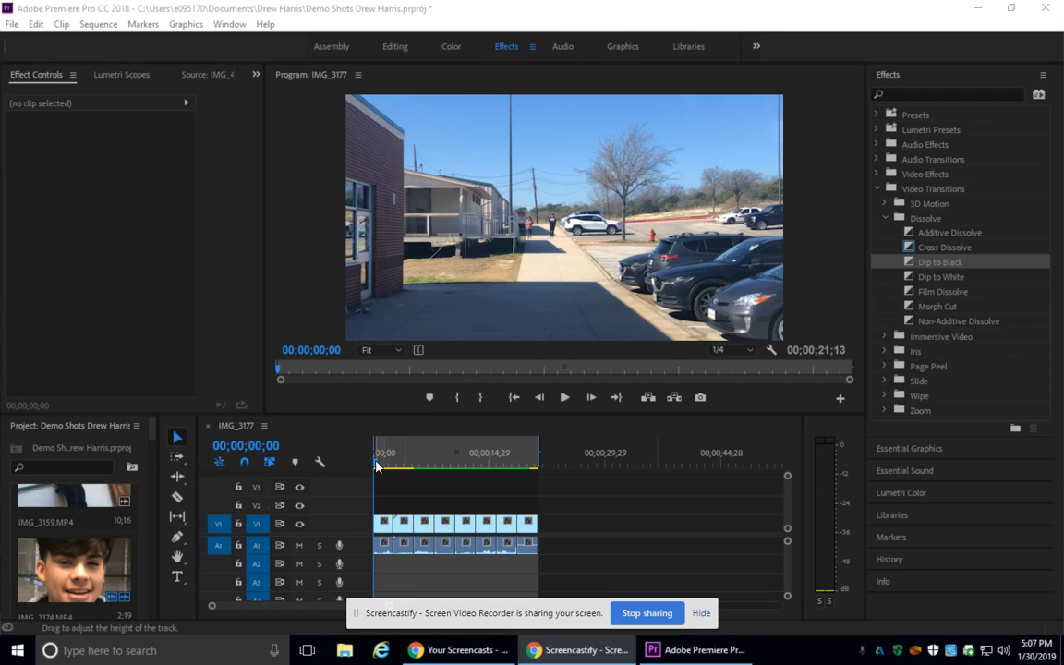
Switch to the Graphics workspace and add a Basic Title on track V2 at the start of the sequence
{"action": "mouse_move", "coordinate": [376, 465]}
{"action": "left_mouse_down"}
{"action": "mouse_move", "coordinate": [494, 466]}
{"action": "mouse_move", "coordinate": [368, 469]}
{"action": "mouse_move", "coordinate": [382, 476]}
{"action": "mouse_move", "coordinate": [385, 464]}
{"action": "mouse_move", "coordinate": [533, 470]}
{"action": "mouse_move", "coordinate": [365, 482]}
{"action": "left_mouse_up"}
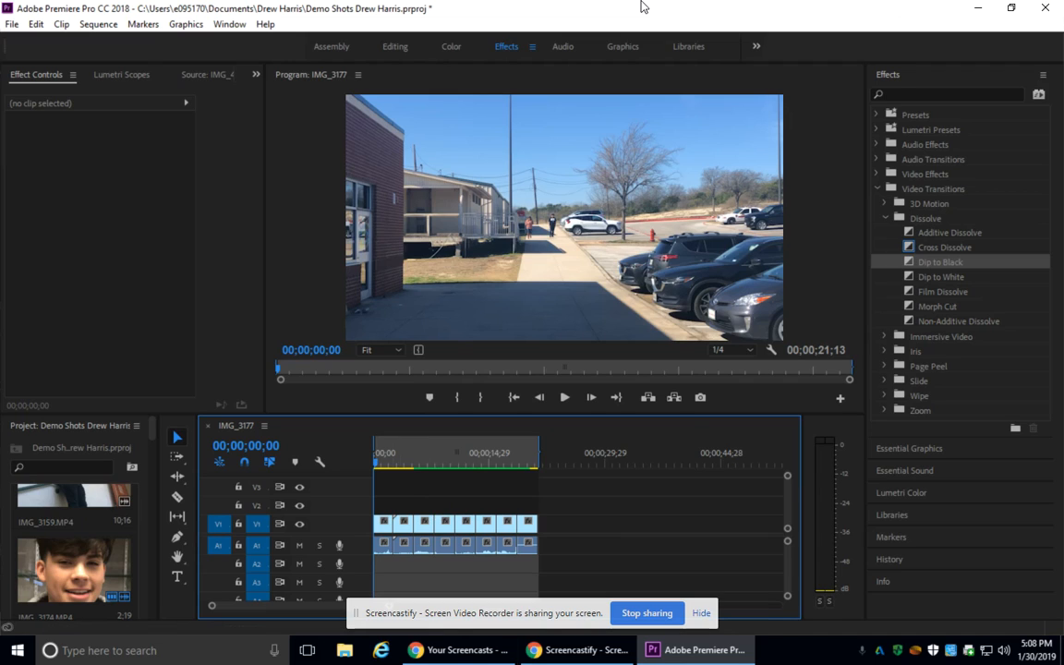
{"action": "left_click", "coordinate": [629, 48]}
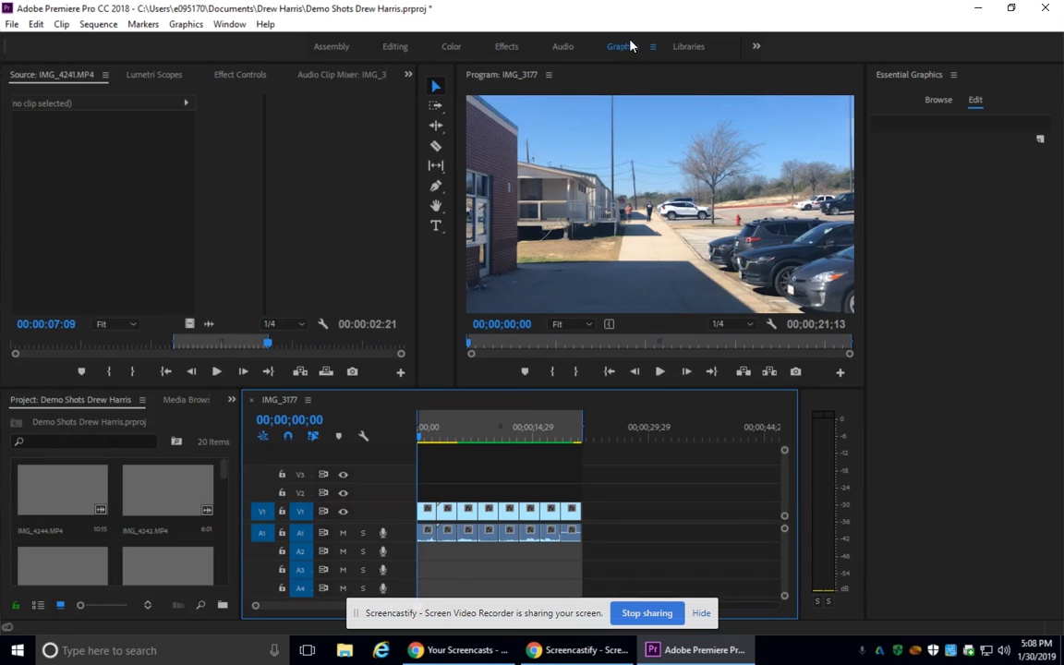
{"action": "left_click", "coordinate": [939, 101]}
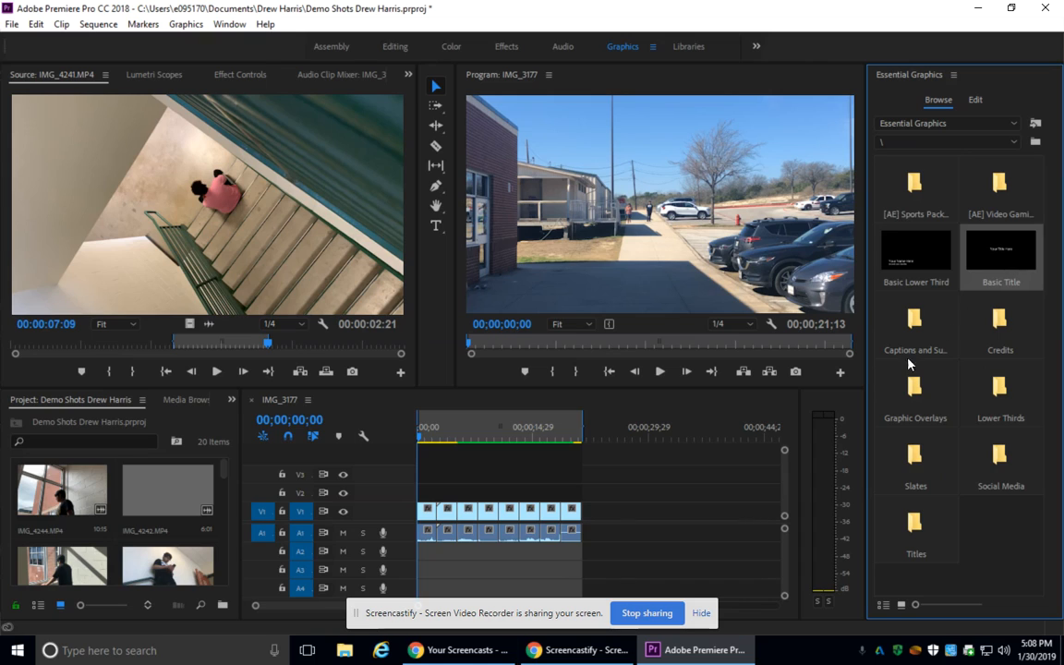
{"action": "left_click_drag", "start_coordinate": [909, 364], "coordinate": [425, 500]}
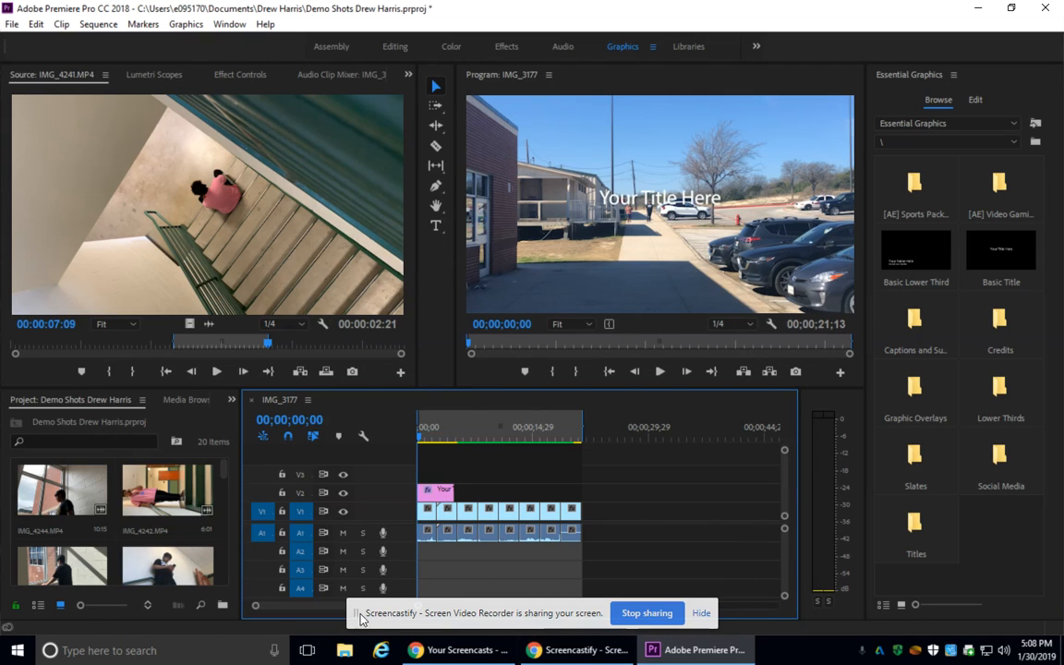
Trim the title on V2 so that it ends together with the first clip, IMG_3177.MP4
{"action": "scroll", "coordinate": [264, 607], "scroll_direction": "down", "scroll_amount": 4}
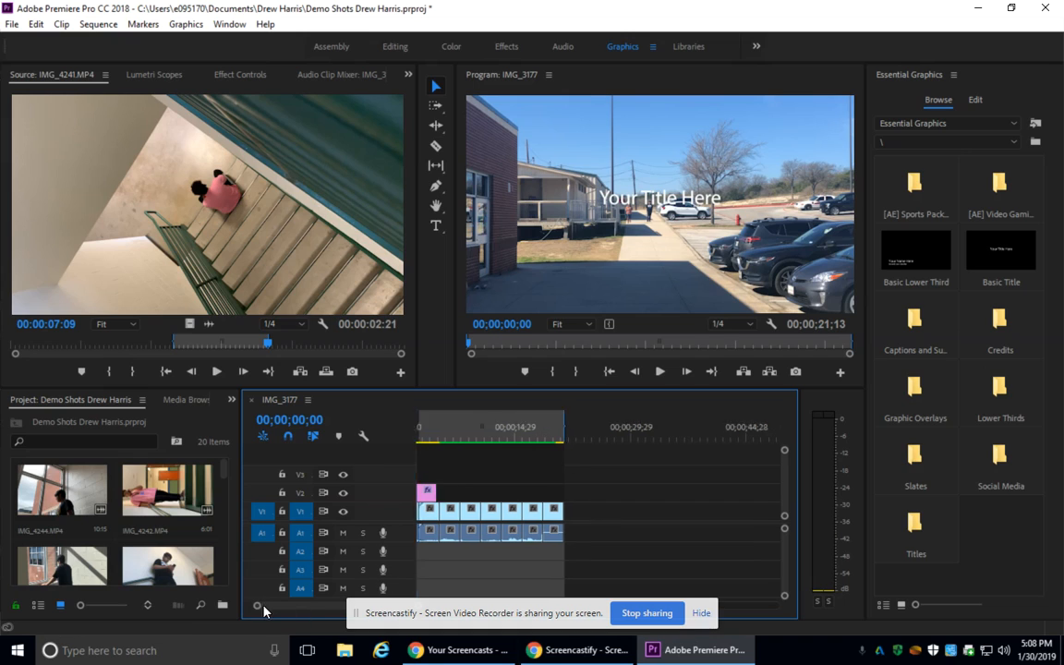
{"action": "scroll", "coordinate": [264, 608], "scroll_direction": "up", "scroll_amount": 4}
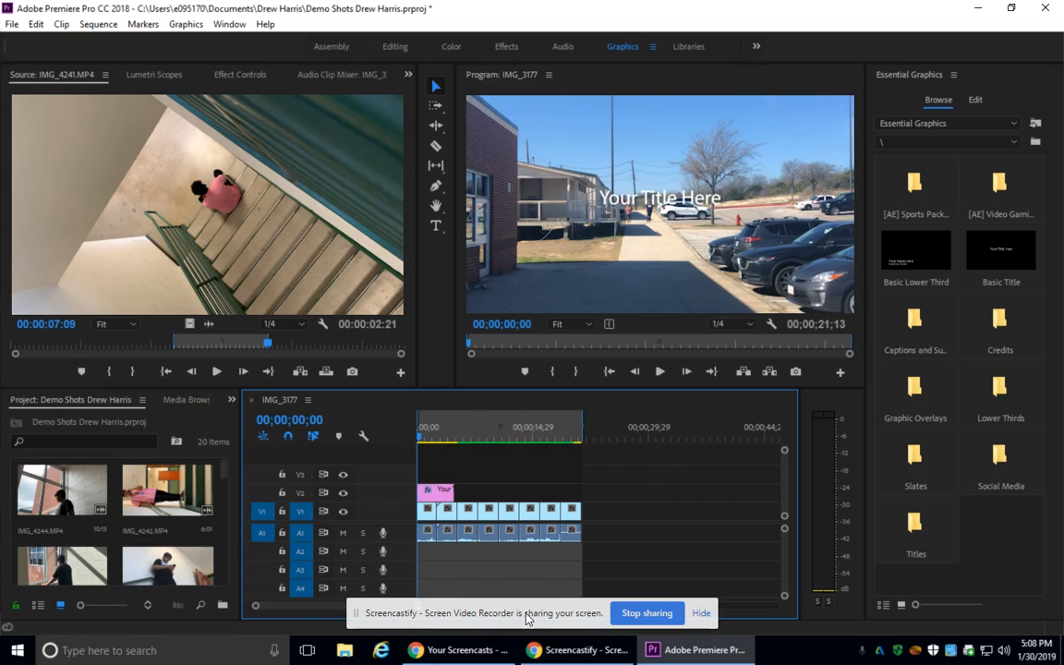
{"action": "left_click", "coordinate": [701, 613]}
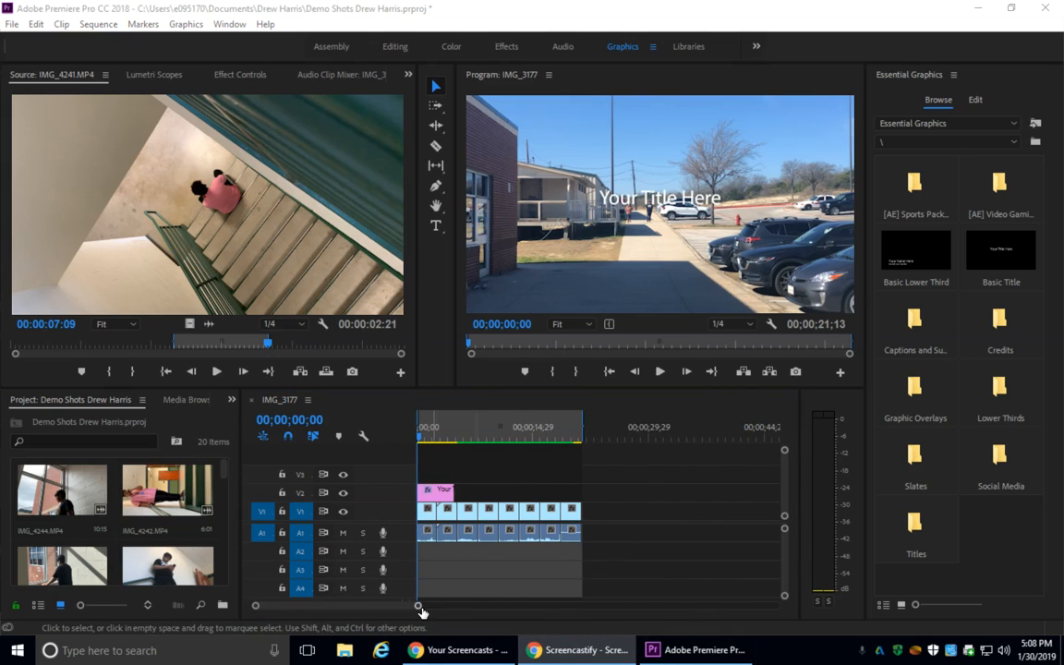
{"action": "left_click_drag", "start_coordinate": [419, 606], "coordinate": [320, 606]}
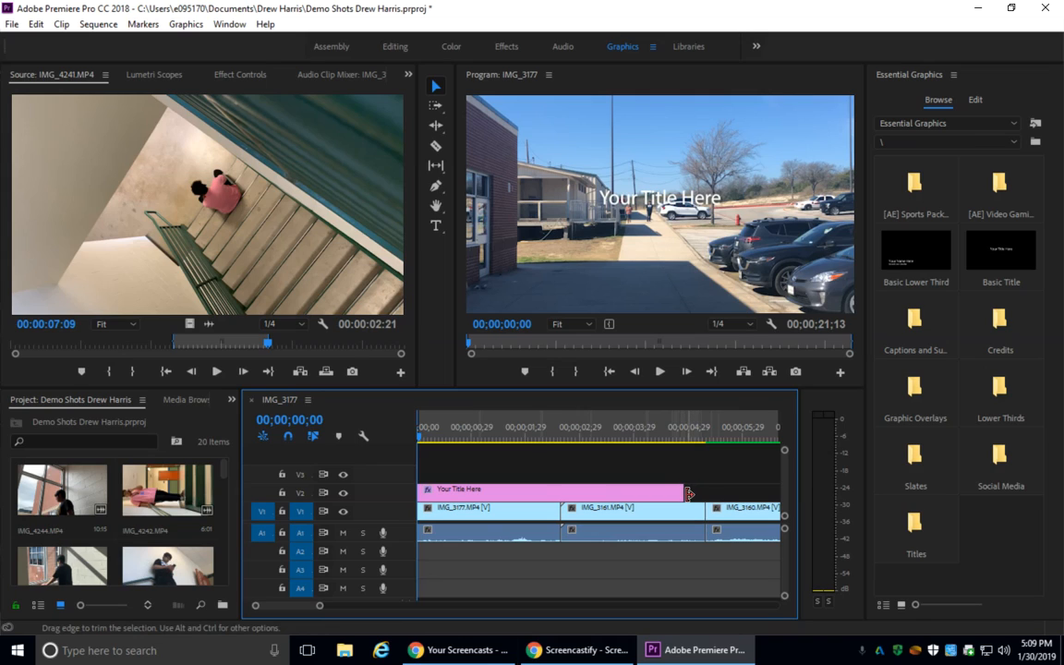
{"action": "left_click_drag", "start_coordinate": [689, 492], "coordinate": [681, 490]}
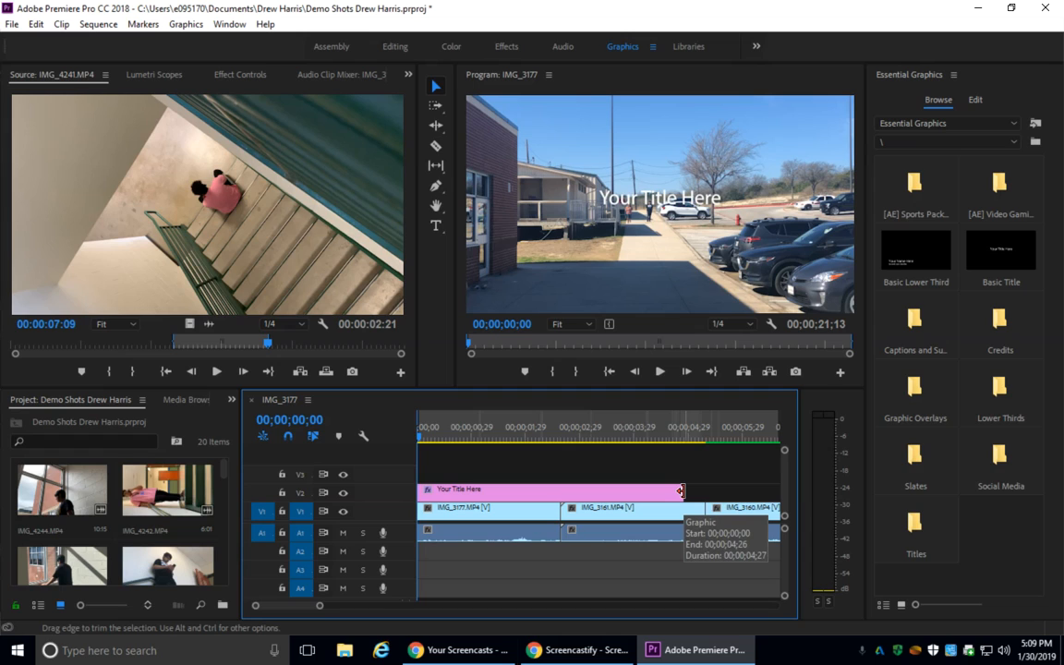
{"action": "left_click_drag", "start_coordinate": [681, 492], "coordinate": [566, 491]}
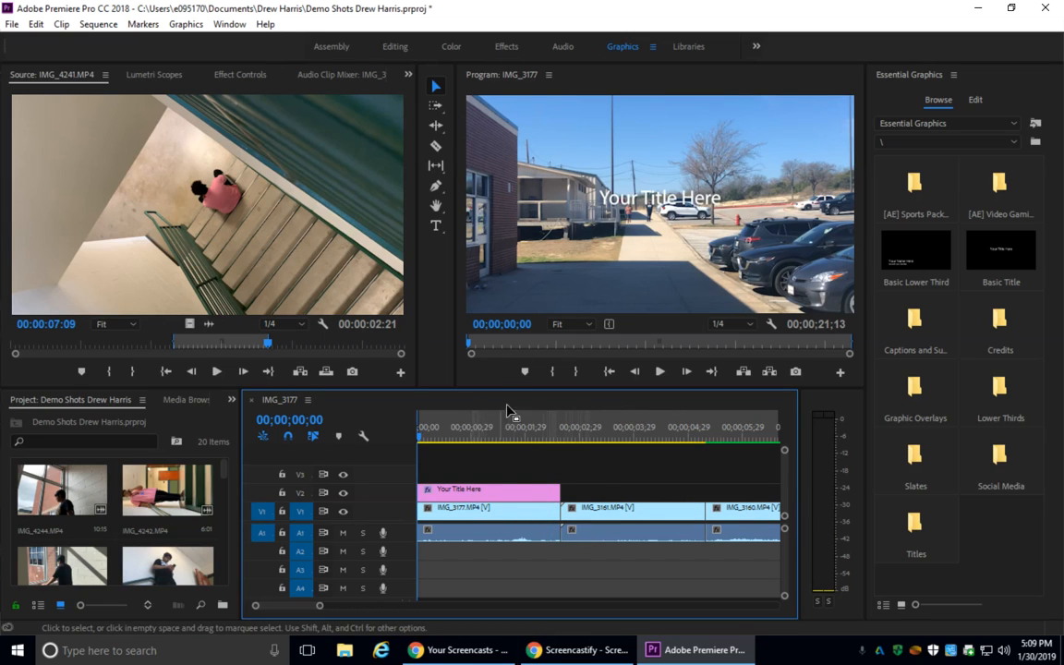
Move the title text up into the sky area of the frame, to about position 1077, 115
{"action": "left_click", "coordinate": [617, 203]}
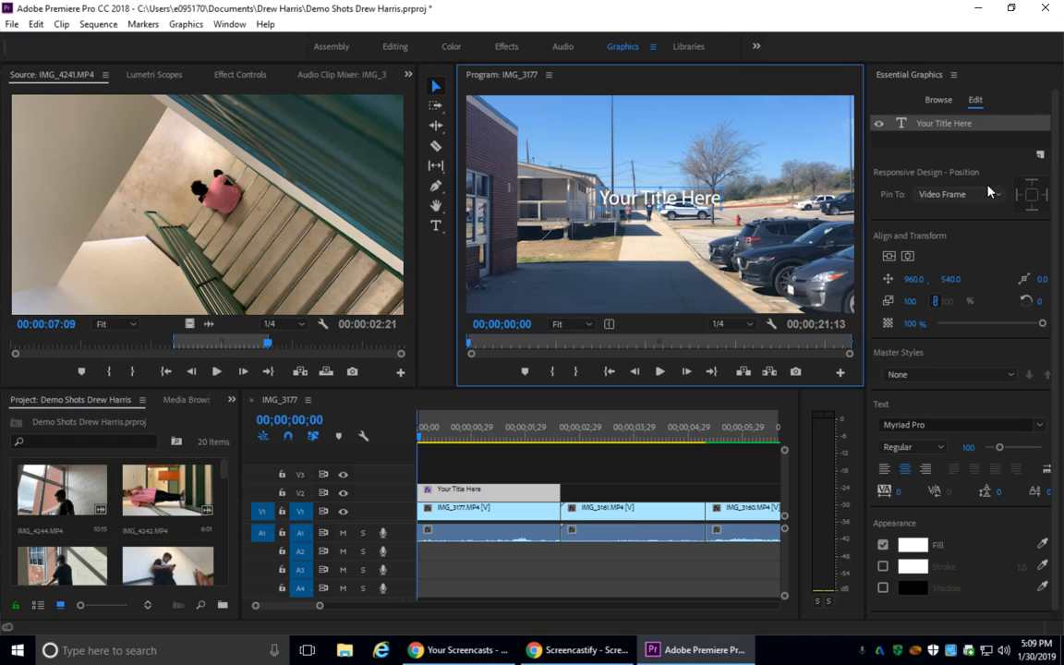
{"action": "scroll", "coordinate": [994, 290], "scroll_direction": "down", "scroll_amount": 1}
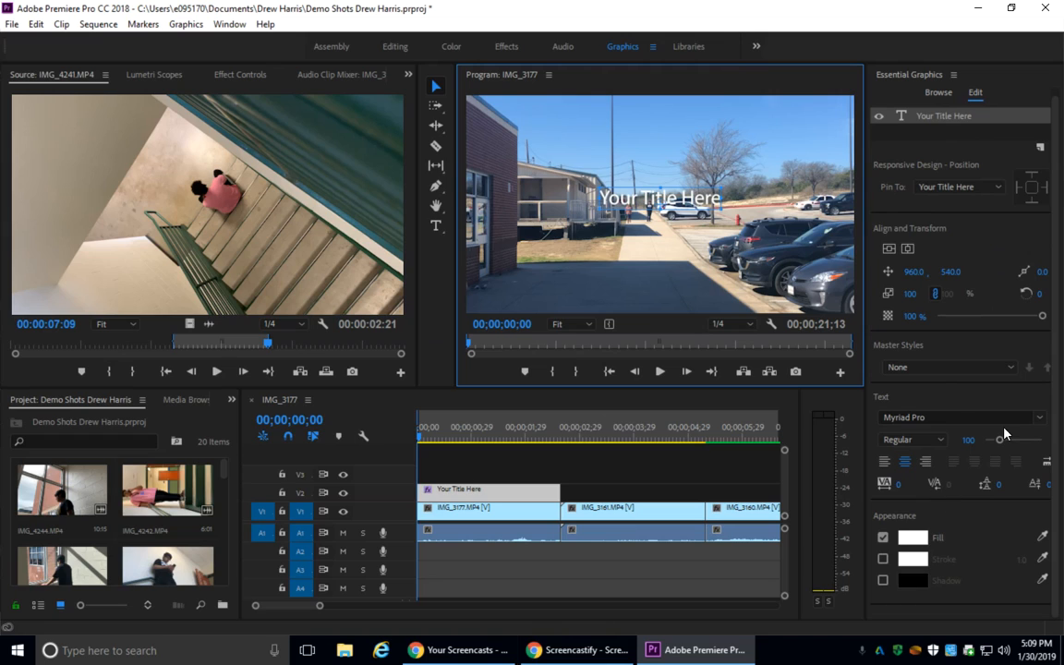
{"action": "scroll", "coordinate": [917, 286], "scroll_direction": "up", "scroll_amount": 1}
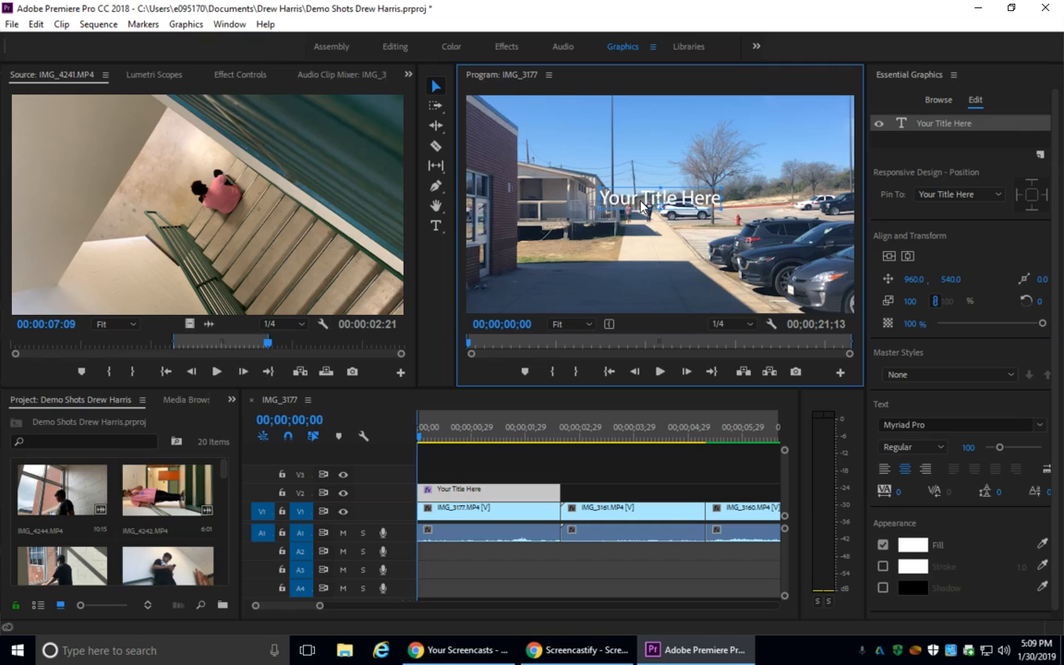
{"action": "left_click_drag", "start_coordinate": [646, 196], "coordinate": [664, 117]}
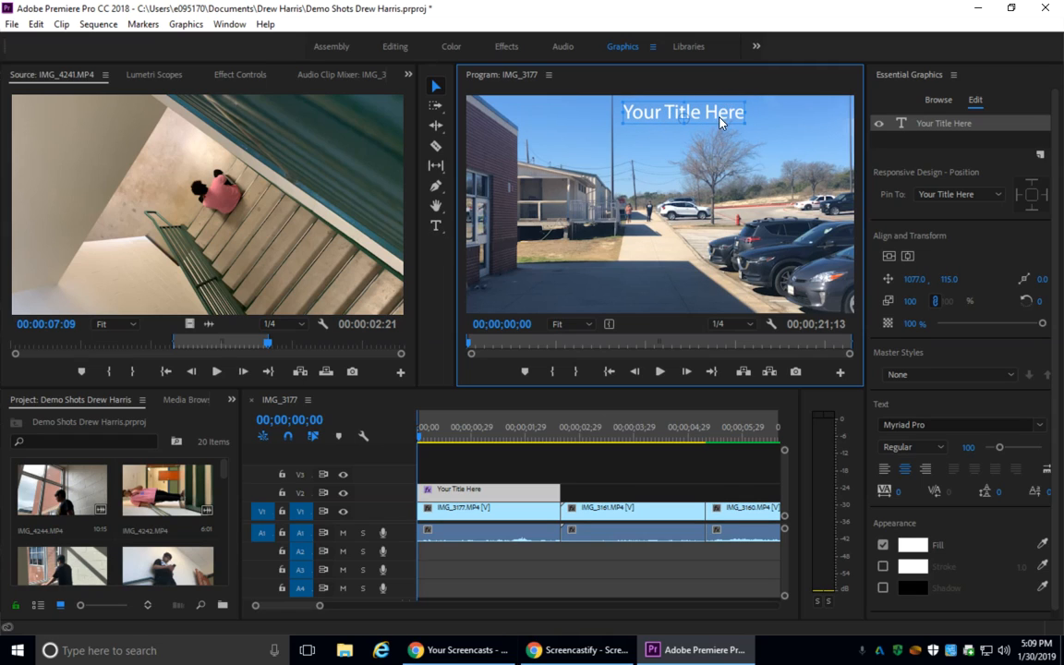
Replace the title's placeholder text with "Long Shot" using the Type tool
{"action": "left_click", "coordinate": [437, 226]}
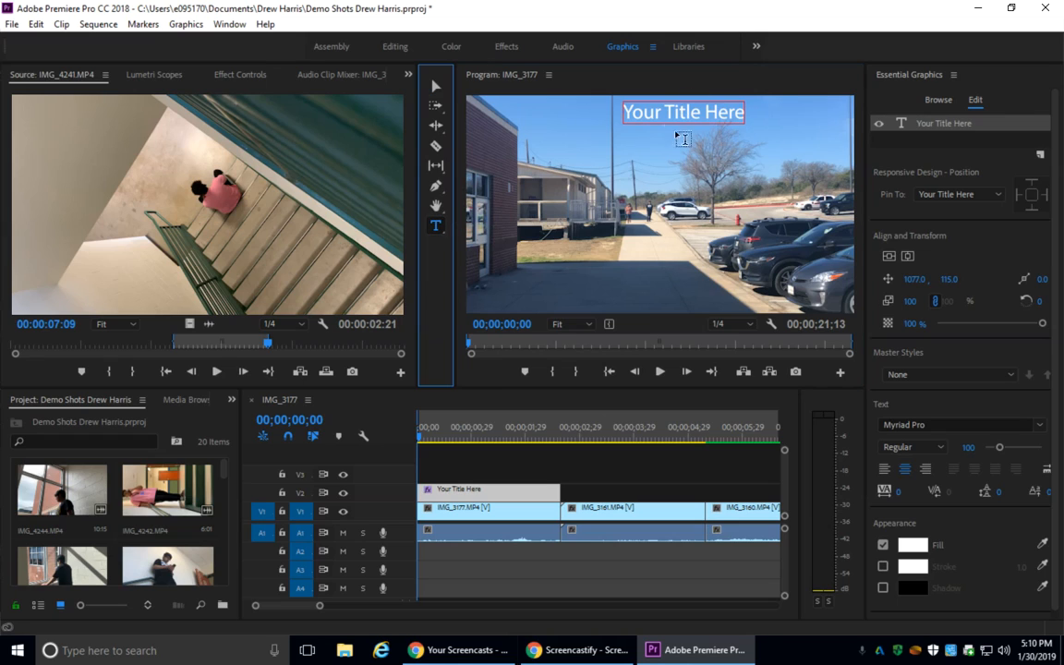
{"action": "left_click", "coordinate": [741, 118]}
{"action": "key", "text": "BackSpace"}
{"action": "key", "text": "BackSpace"}
{"action": "key", "text": "BackSpace"}
{"action": "key", "text": "BackSpace"}
{"action": "key", "text": "BackSpace"}
{"action": "key", "text": "BackSpace"}
{"action": "key", "text": "BackSpace"}
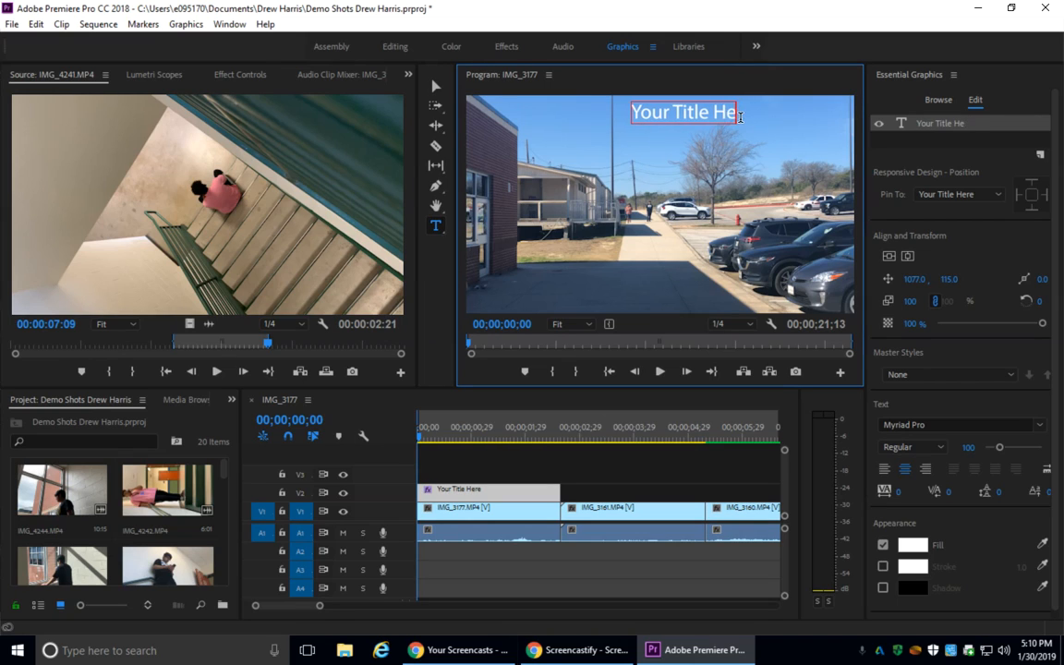
{"action": "key", "text": "BackSpace"}
{"action": "key", "text": "BackSpace"}
{"action": "key", "text": "BackSpace"}
{"action": "key", "text": "BackSpace"}
{"action": "key", "text": "BackSpace"}
{"action": "key", "text": "BackSpace"}
{"action": "key", "text": "BackSpace"}
{"action": "key", "text": "BackSpace"}
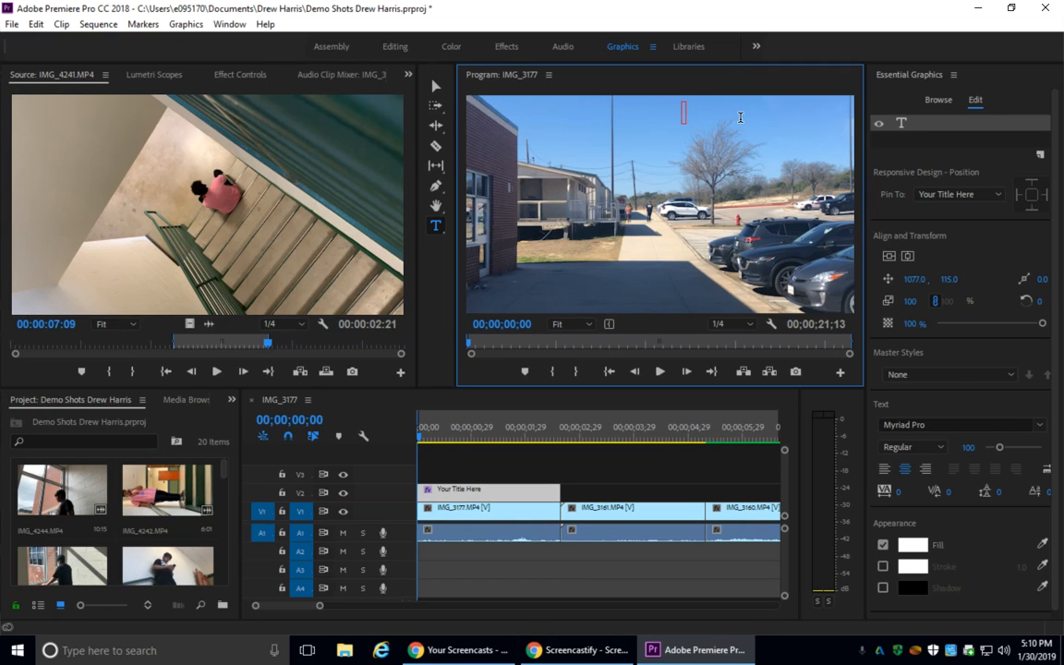
{"action": "type", "text": "Long"}
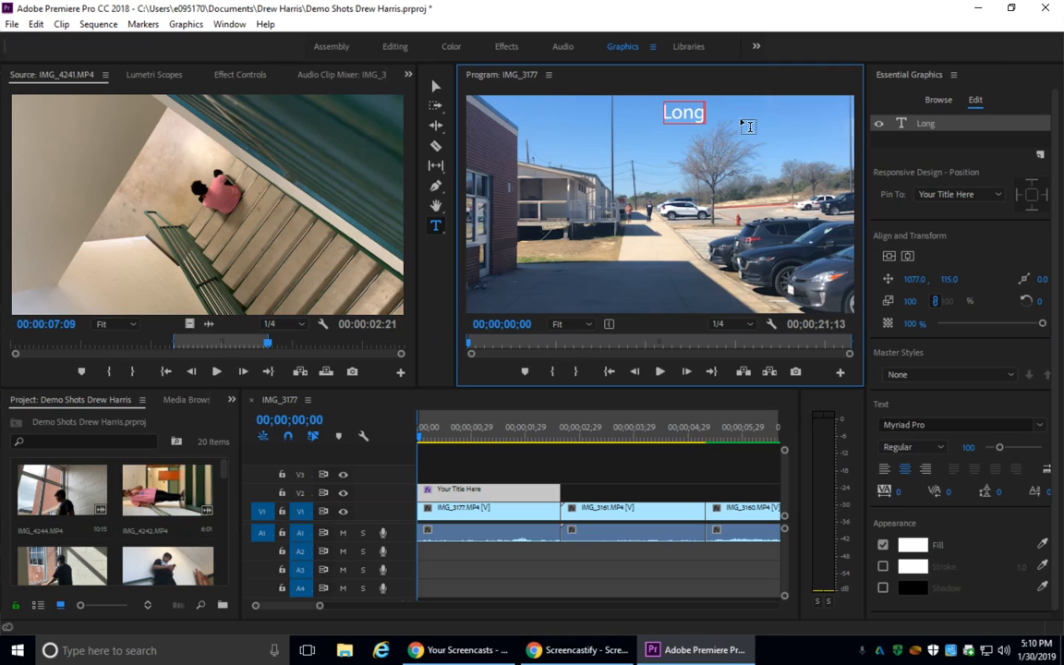
{"action": "type", "text": " Shotr"}
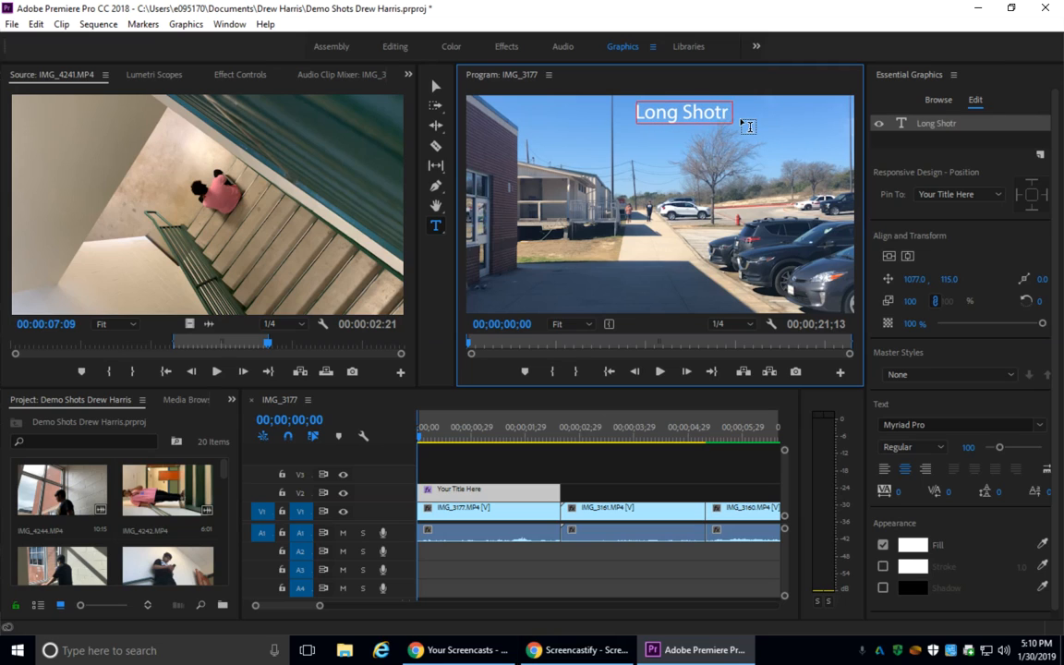
{"action": "key", "text": "BackSpace"}
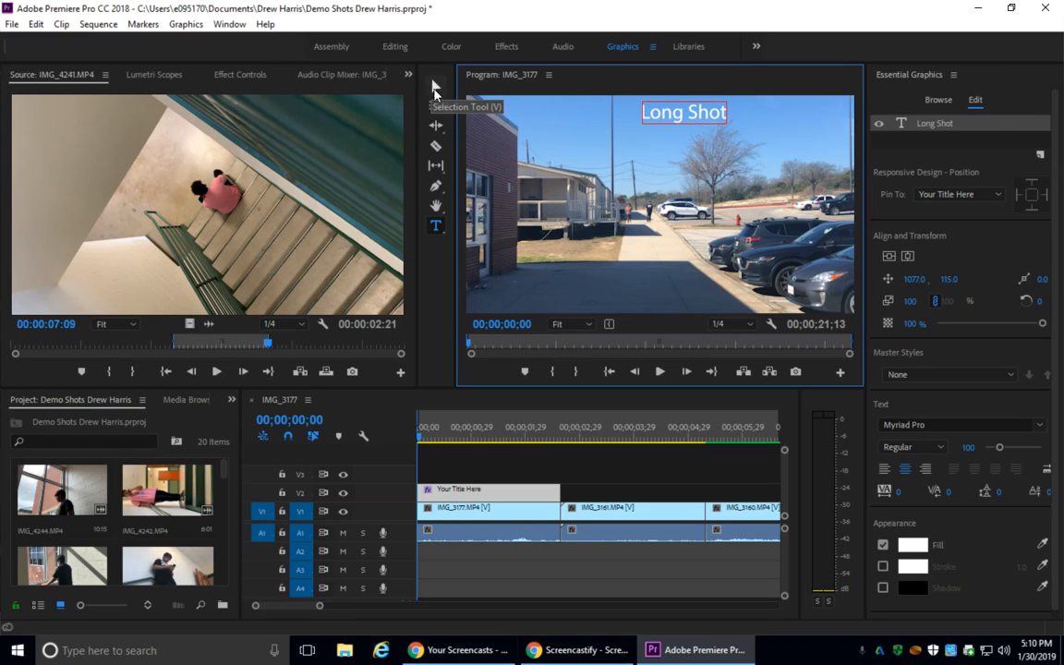
{"action": "left_click", "coordinate": [436, 87]}
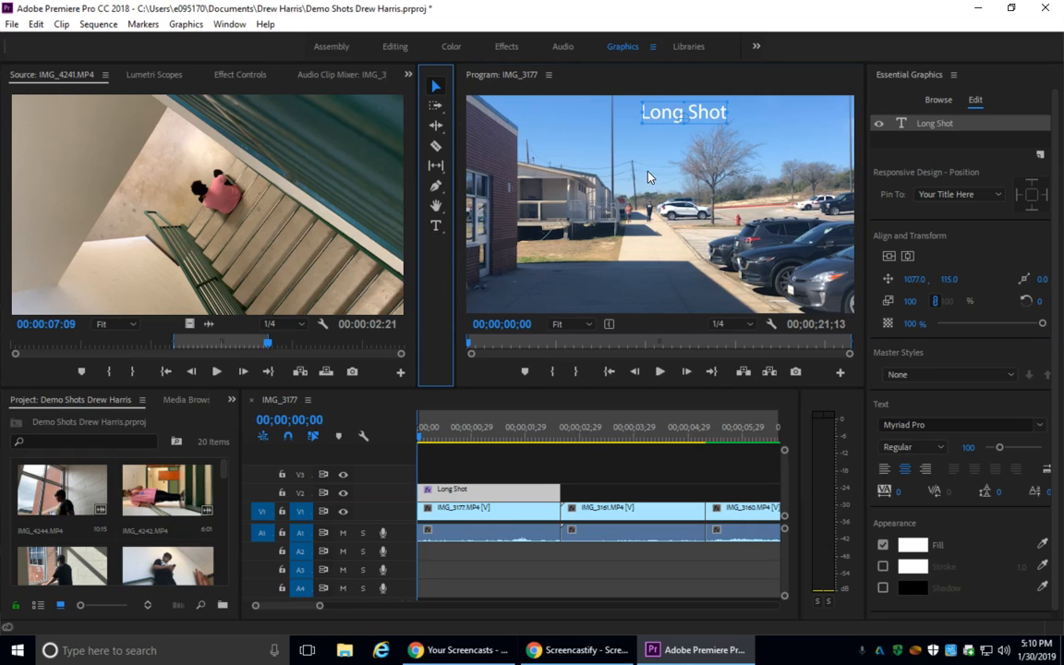
Set the "Long Shot" text fill to black (000000) and enlarge the text to about 167% scale
{"action": "left_click", "coordinate": [913, 549]}
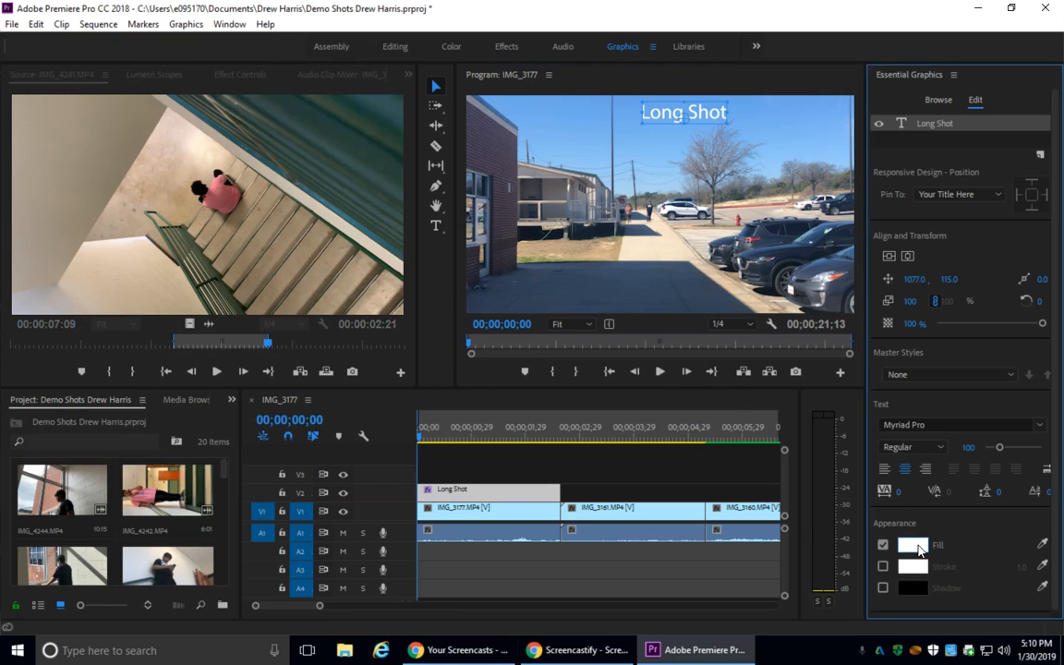
{"action": "left_click", "coordinate": [555, 254]}
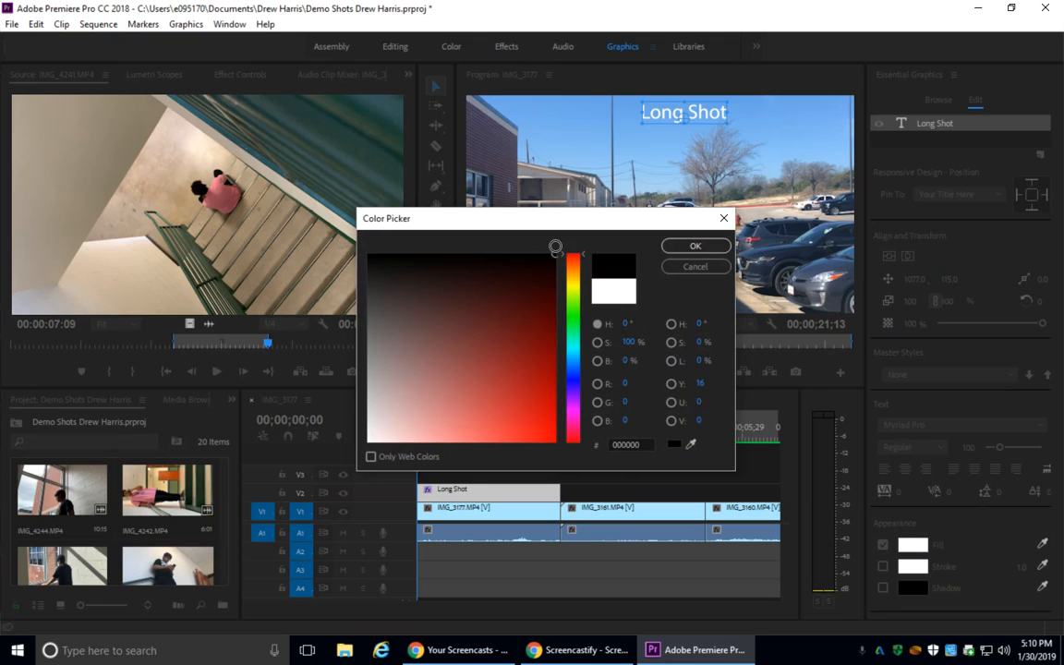
{"action": "left_click", "coordinate": [695, 247]}
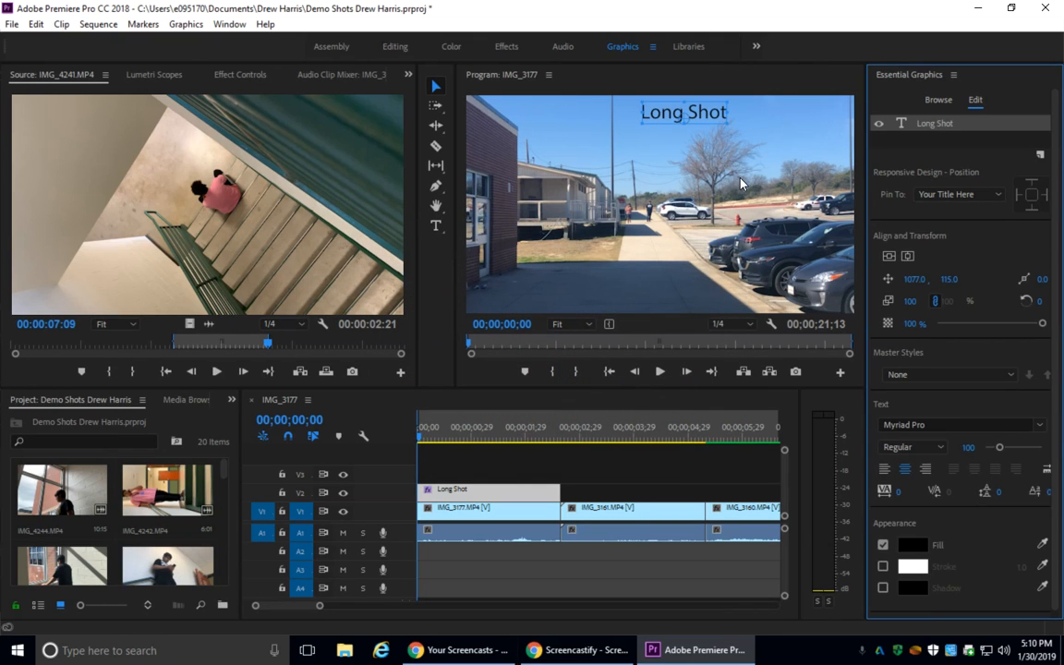
{"action": "mouse_move", "coordinate": [730, 125]}
{"action": "left_mouse_down"}
{"action": "mouse_move", "coordinate": [744, 119]}
{"action": "mouse_move", "coordinate": [662, 104]}
{"action": "mouse_move", "coordinate": [739, 126]}
{"action": "left_mouse_up"}
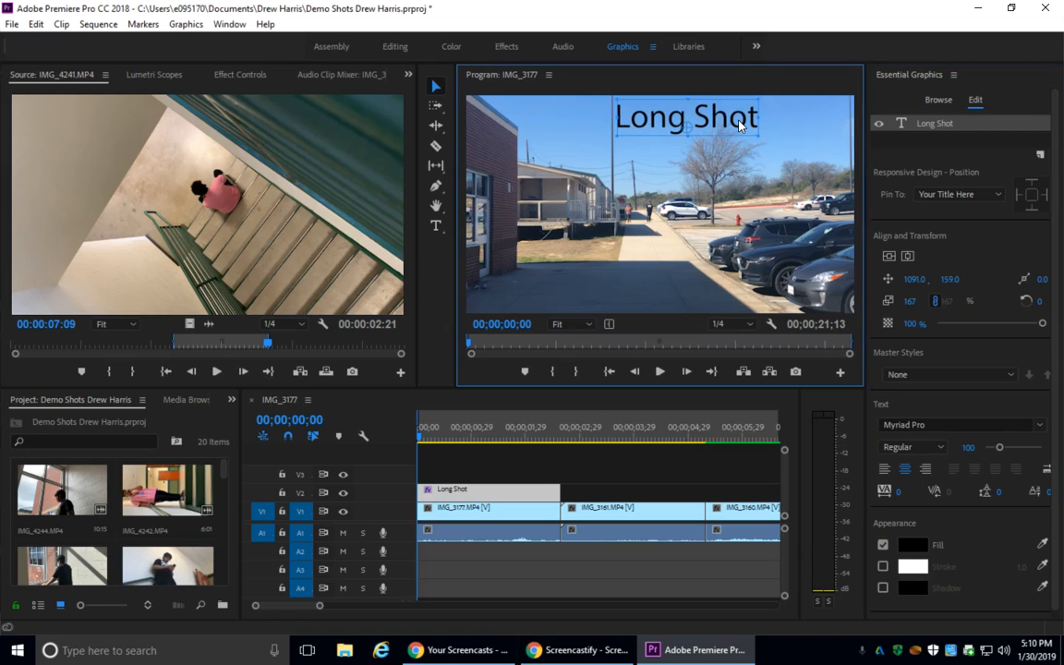
{"action": "left_click", "coordinate": [775, 218]}
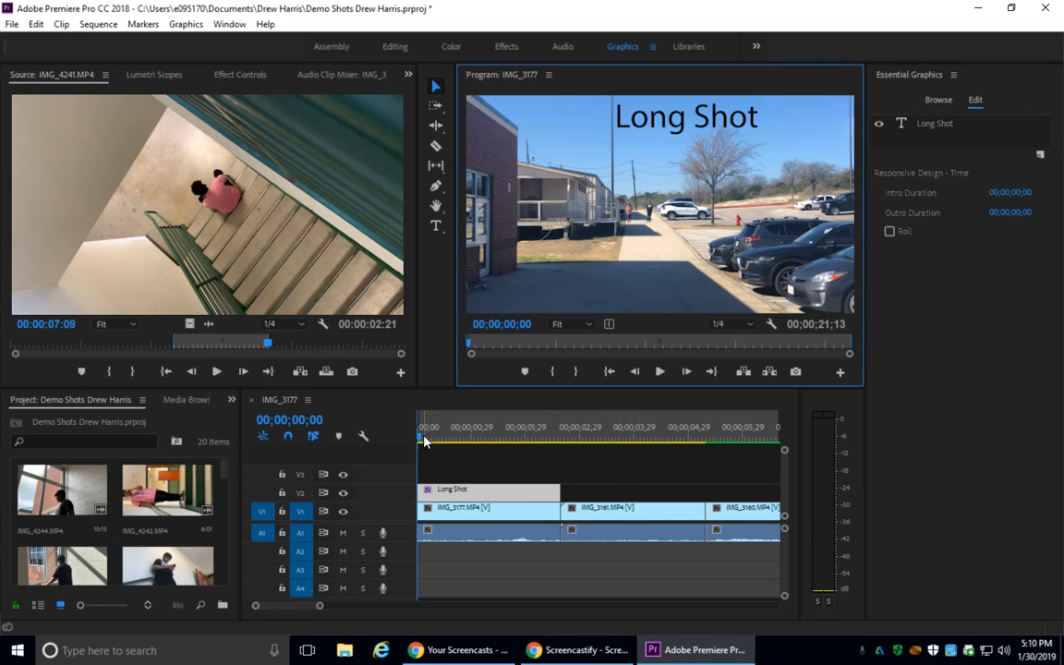
Move the playhead to 00;00;03;14 and add another Basic Title on V2 directly after the "Long Shot" title
{"action": "left_click", "coordinate": [451, 434]}
{"action": "left_click_drag", "start_coordinate": [467, 451], "coordinate": [608, 468]}
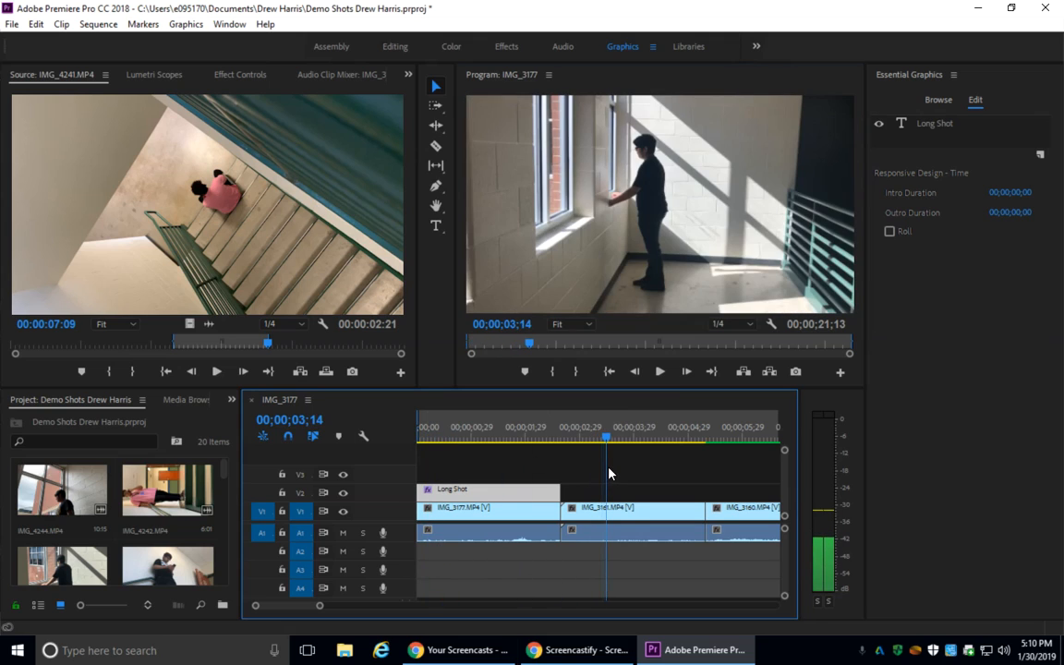
{"action": "left_click", "coordinate": [938, 100]}
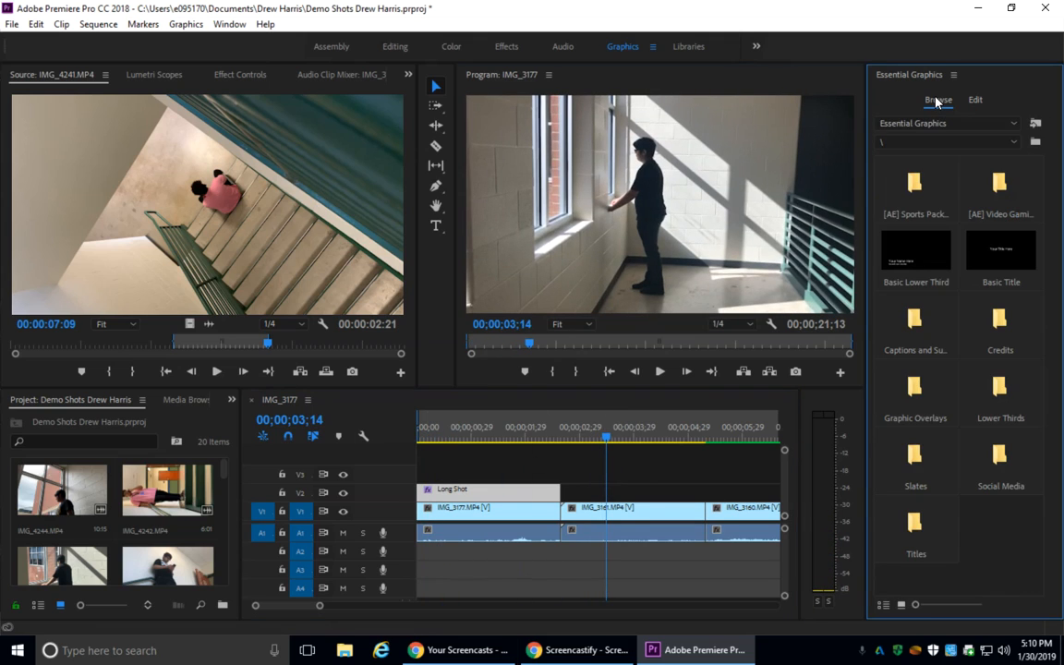
{"action": "left_click", "coordinate": [1001, 252]}
{"action": "left_click_drag", "start_coordinate": [843, 443], "coordinate": [571, 499]}
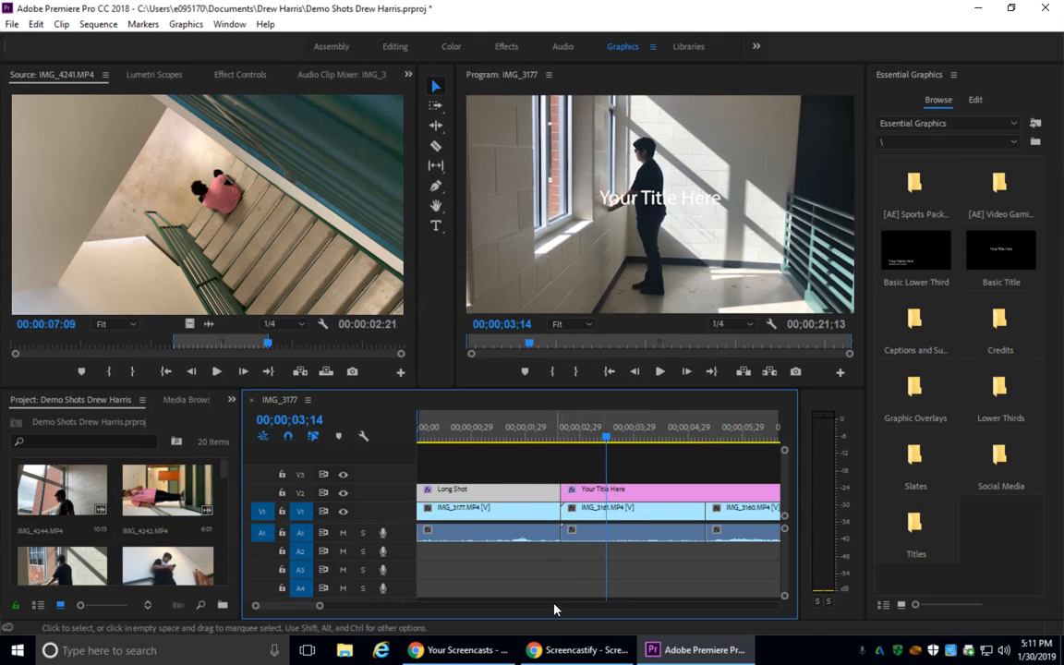
Trim the second title to end with clip IMG_3161.MP4 and move its text to about position 1373, 141 in the frame
{"action": "left_click_drag", "start_coordinate": [321, 607], "coordinate": [335, 607]}
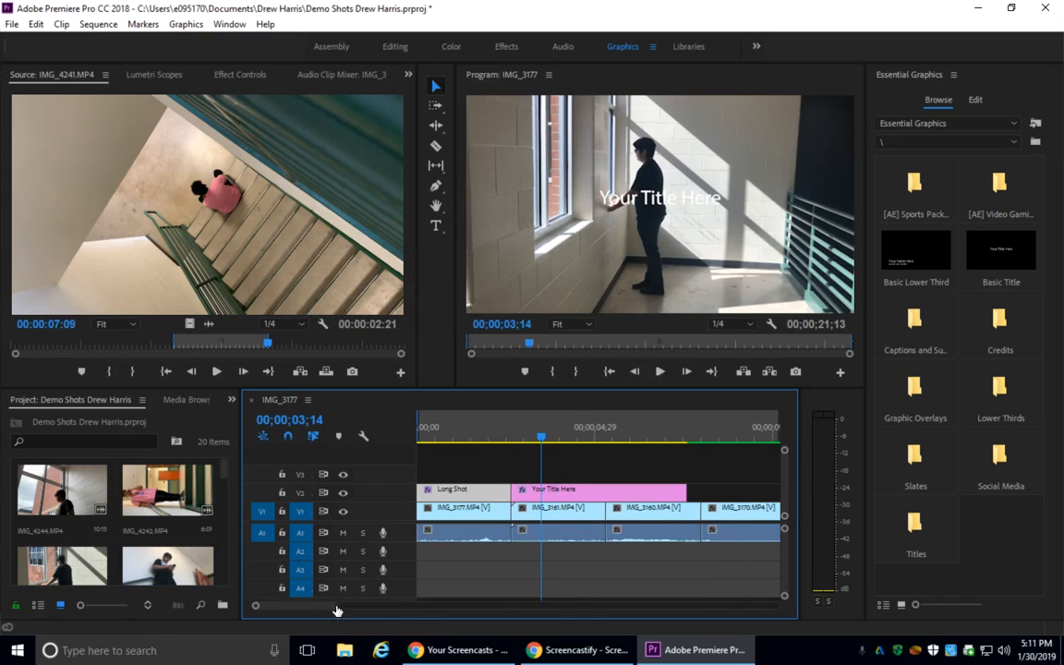
{"action": "left_click_drag", "start_coordinate": [684, 493], "coordinate": [610, 493]}
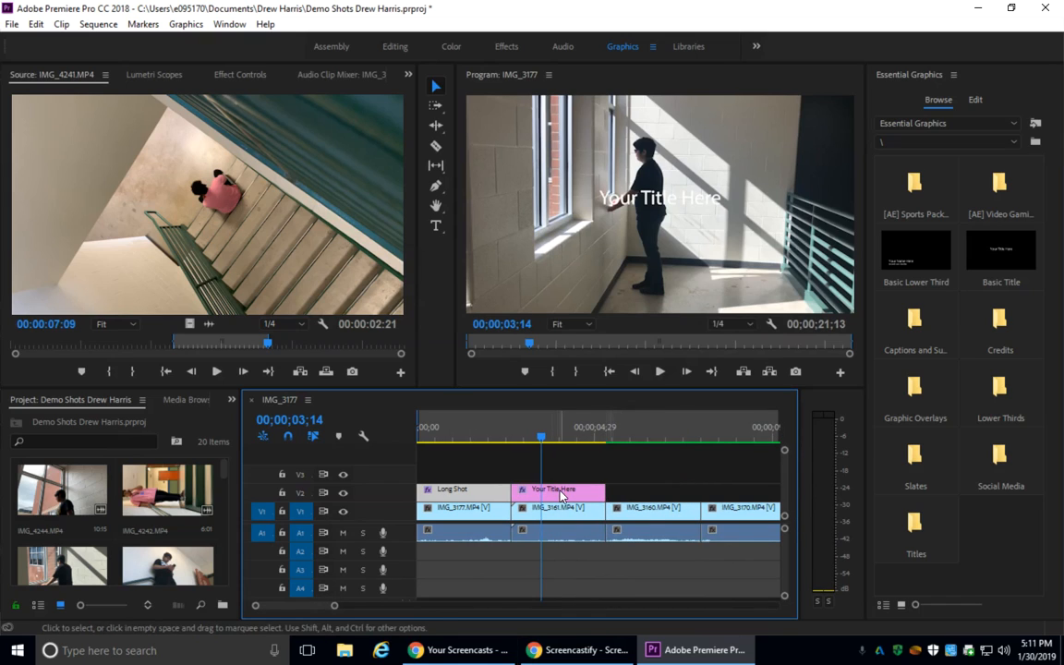
{"action": "left_click_drag", "start_coordinate": [653, 197], "coordinate": [763, 128]}
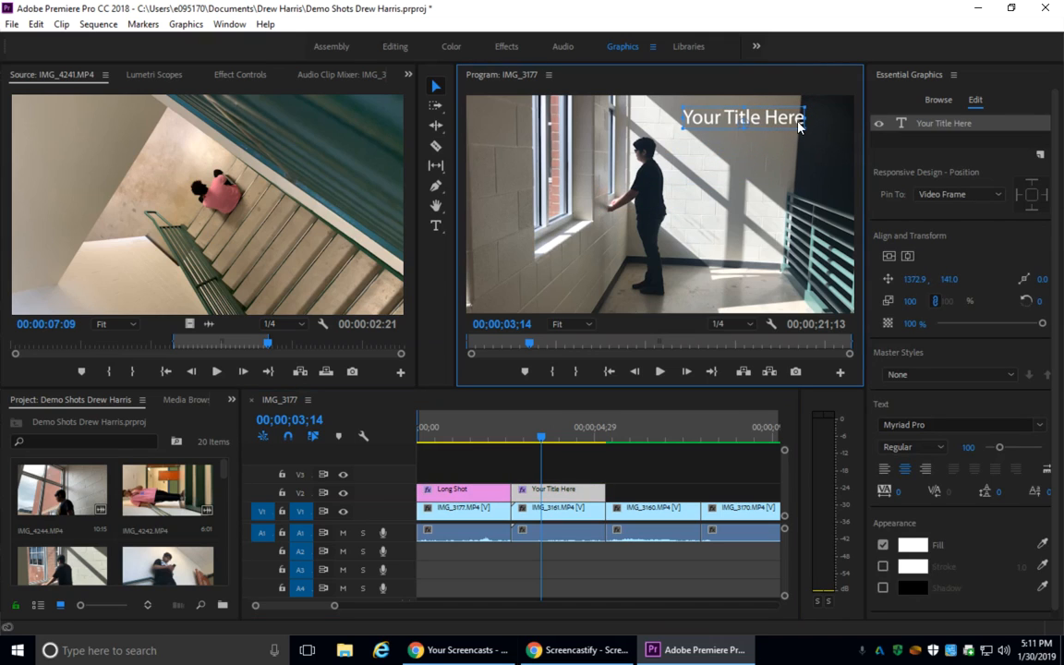
Replace the second title's placeholder text with "Full Shot" using the Type tool
{"action": "left_click", "coordinate": [436, 226]}
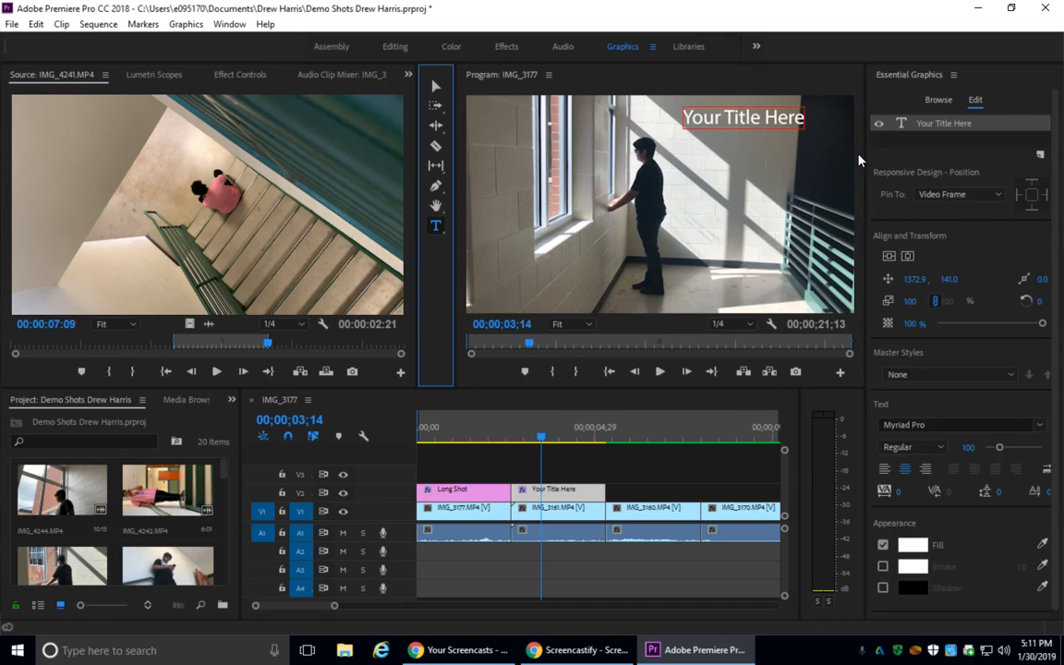
{"action": "left_click", "coordinate": [802, 121]}
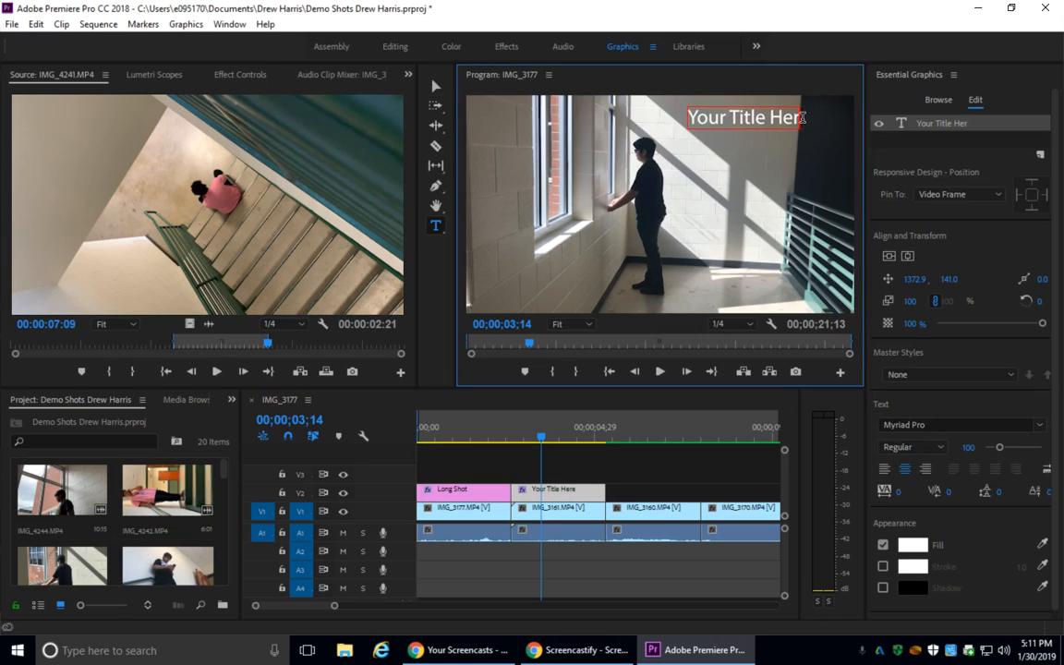
{"action": "key", "text": "BackSpace"}
{"action": "key", "text": "BackSpace"}
{"action": "key", "text": "BackSpace"}
{"action": "key", "text": "BackSpace"}
{"action": "key", "text": "BackSpace"}
{"action": "key", "text": "BackSpace"}
{"action": "key", "text": "BackSpace"}
{"action": "key", "text": "BackSpace"}
{"action": "key", "text": "BackSpace"}
{"action": "key", "text": "BackSpace"}
{"action": "key", "text": "BackSpace"}
{"action": "key", "text": "BackSpace"}
{"action": "key", "text": "BackSpace"}
{"action": "key", "text": "BackSpace"}
{"action": "key", "text": "BackSpace"}
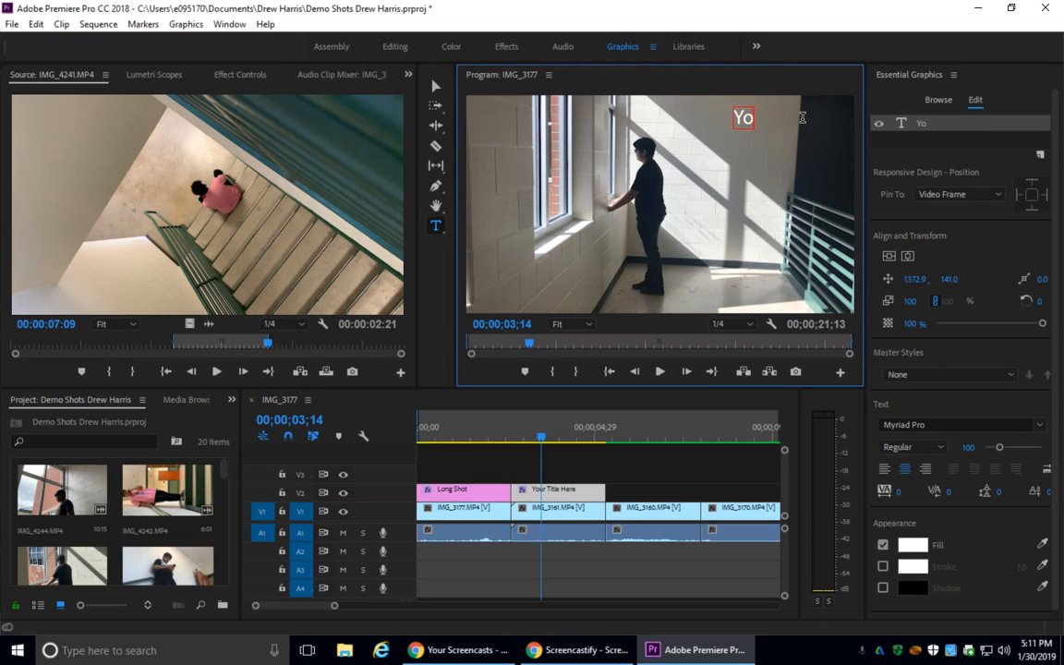
{"action": "type", "text": "Full Shot"}
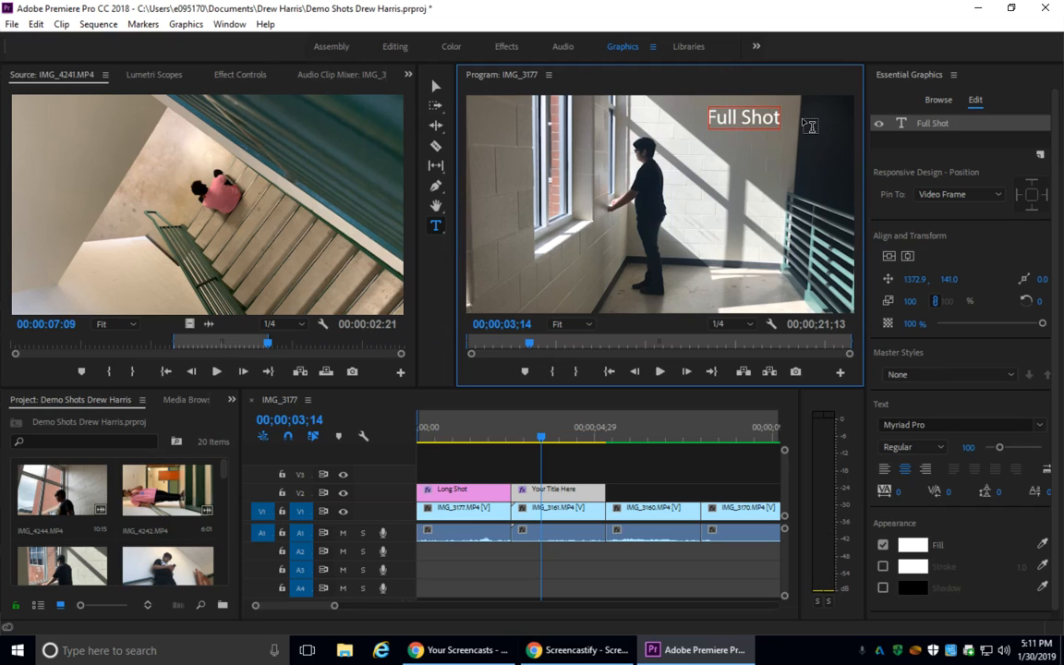
Set the "Full Shot" text's fill color to black
{"action": "left_click", "coordinate": [434, 87]}
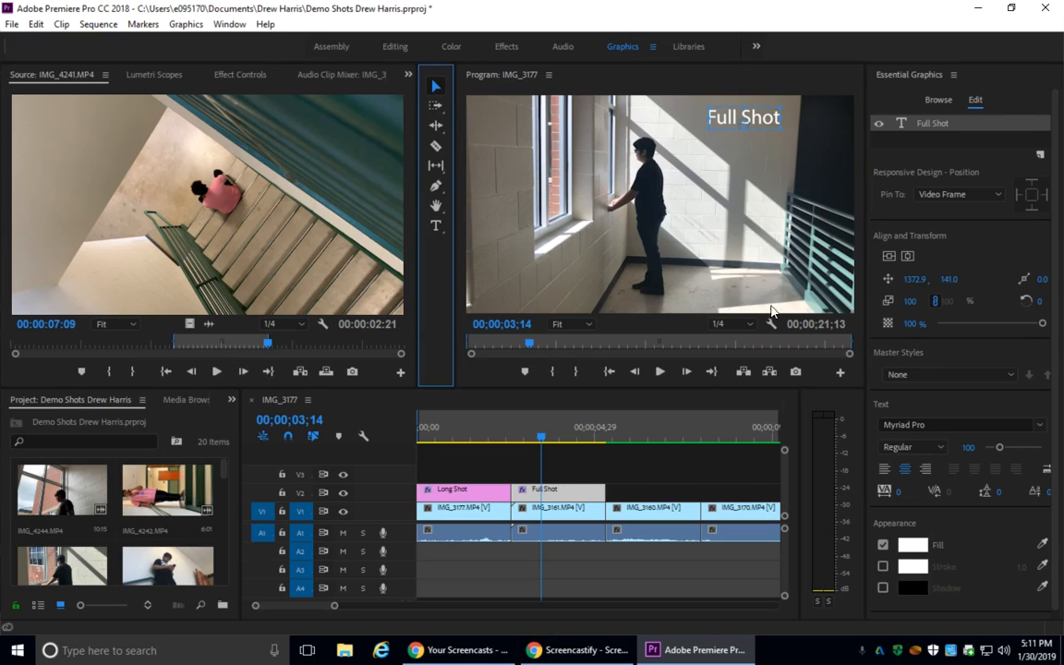
{"action": "left_click", "coordinate": [918, 547]}
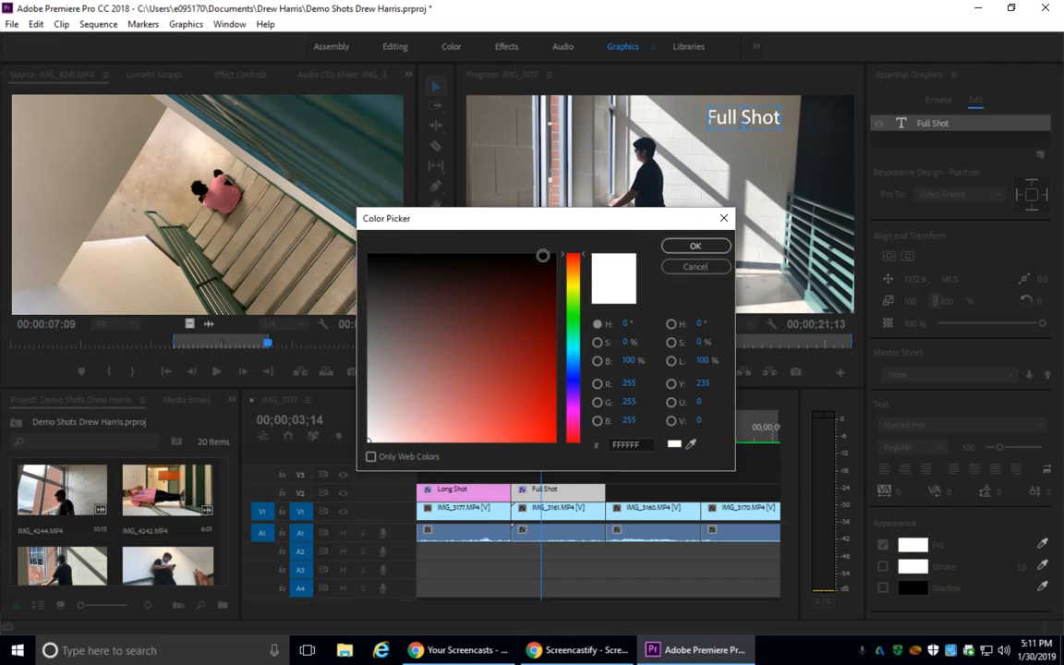
{"action": "left_click", "coordinate": [554, 252]}
{"action": "left_click", "coordinate": [724, 246]}
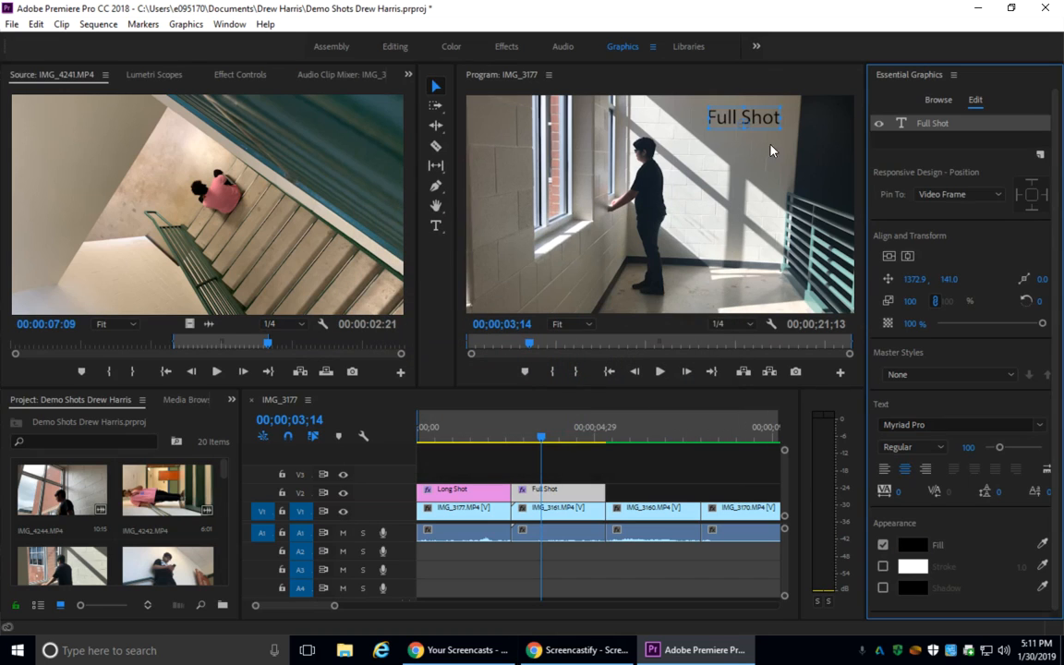
Enlarge the "Full Shot" text to about 191% scale and move it to about position 1281, 185 in the frame
{"action": "mouse_move", "coordinate": [782, 129]}
{"action": "left_mouse_down"}
{"action": "mouse_move", "coordinate": [816, 136]}
{"action": "mouse_move", "coordinate": [786, 139]}
{"action": "mouse_move", "coordinate": [779, 122]}
{"action": "left_mouse_up"}
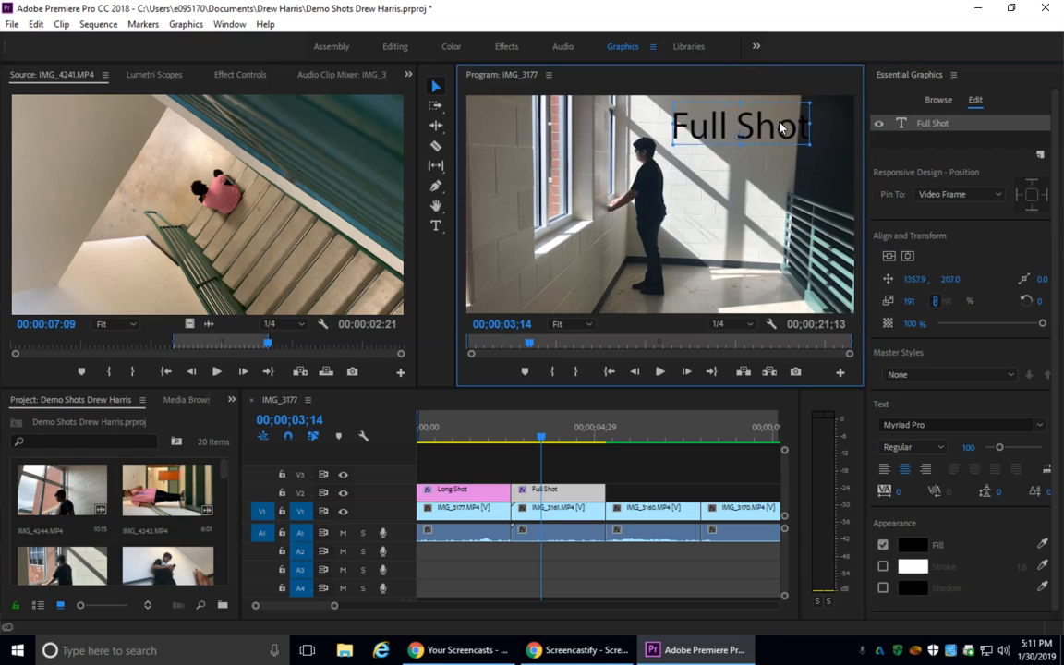
{"action": "left_click", "coordinate": [783, 190]}
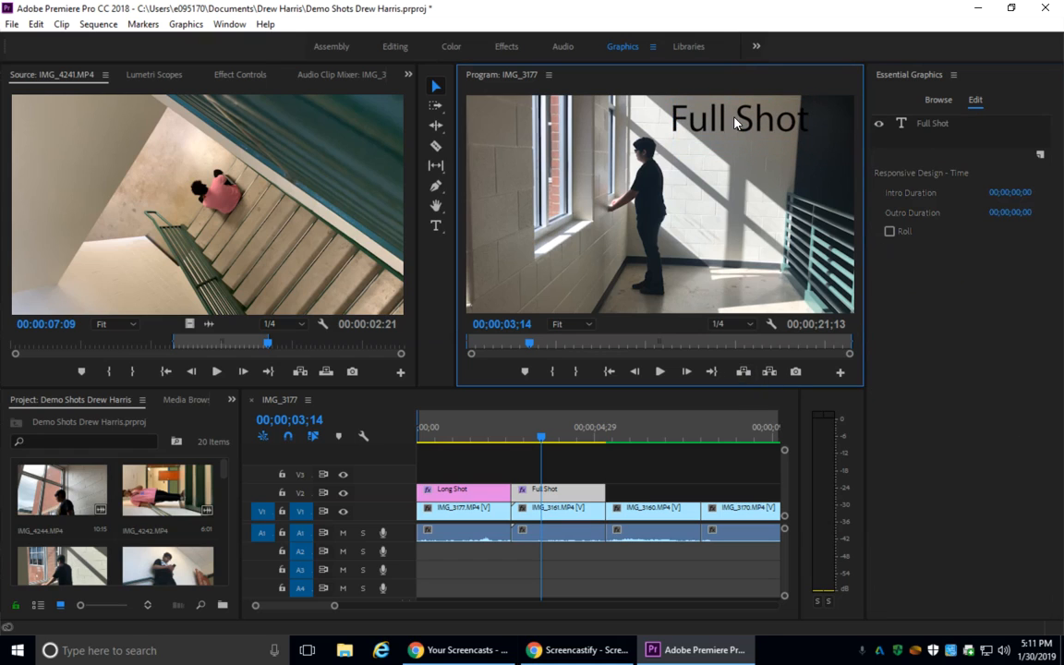
{"action": "left_click_drag", "start_coordinate": [763, 122], "coordinate": [748, 126]}
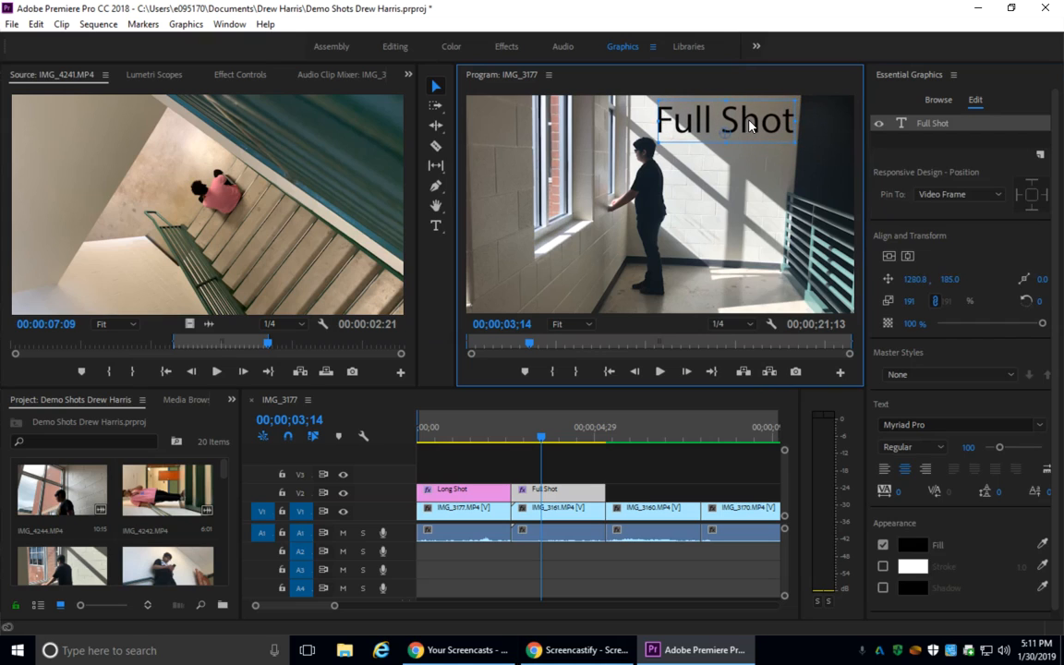
{"action": "left_click", "coordinate": [764, 254]}
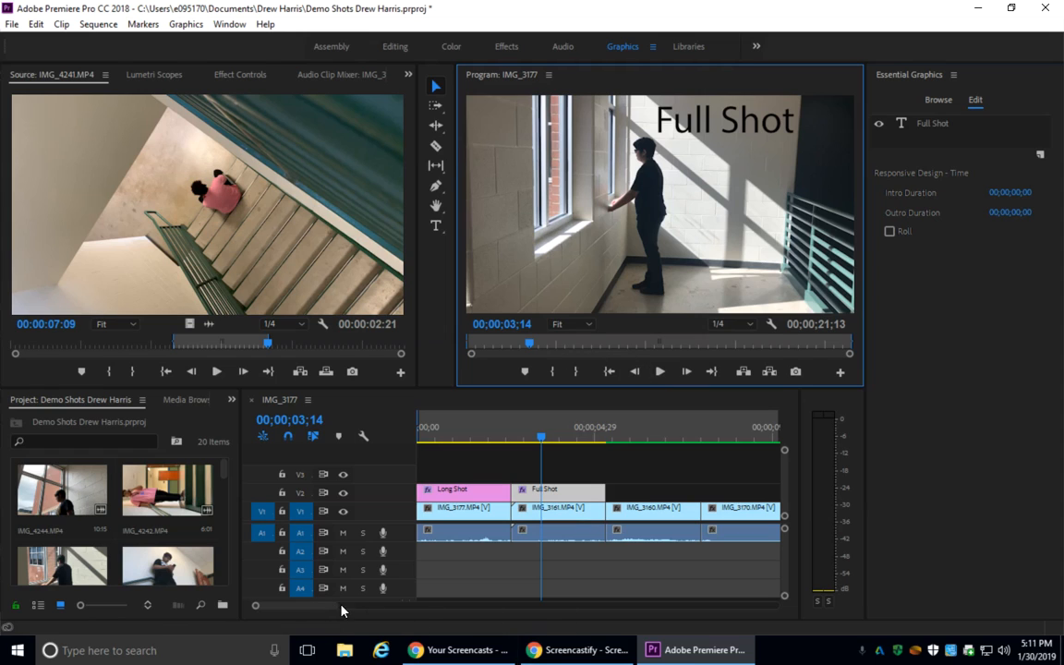
Play the sequence from the start to check both titles over their clips, stopping in the third clip
{"action": "left_click_drag", "start_coordinate": [342, 607], "coordinate": [400, 606]}
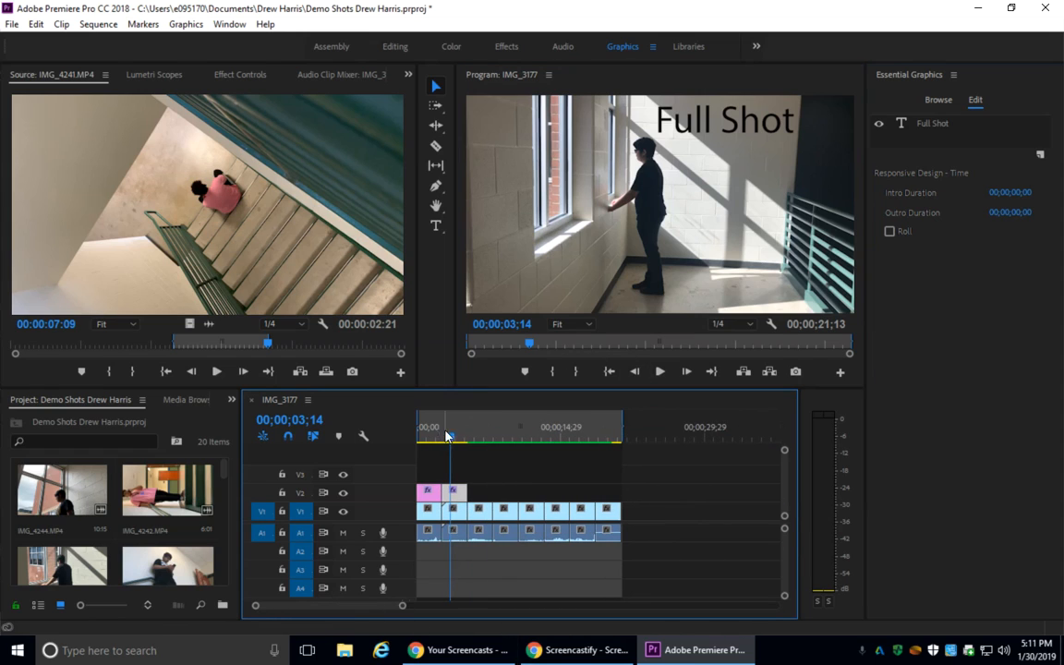
{"action": "left_click_drag", "start_coordinate": [448, 436], "coordinate": [344, 434]}
{"action": "left_click", "coordinate": [660, 372]}
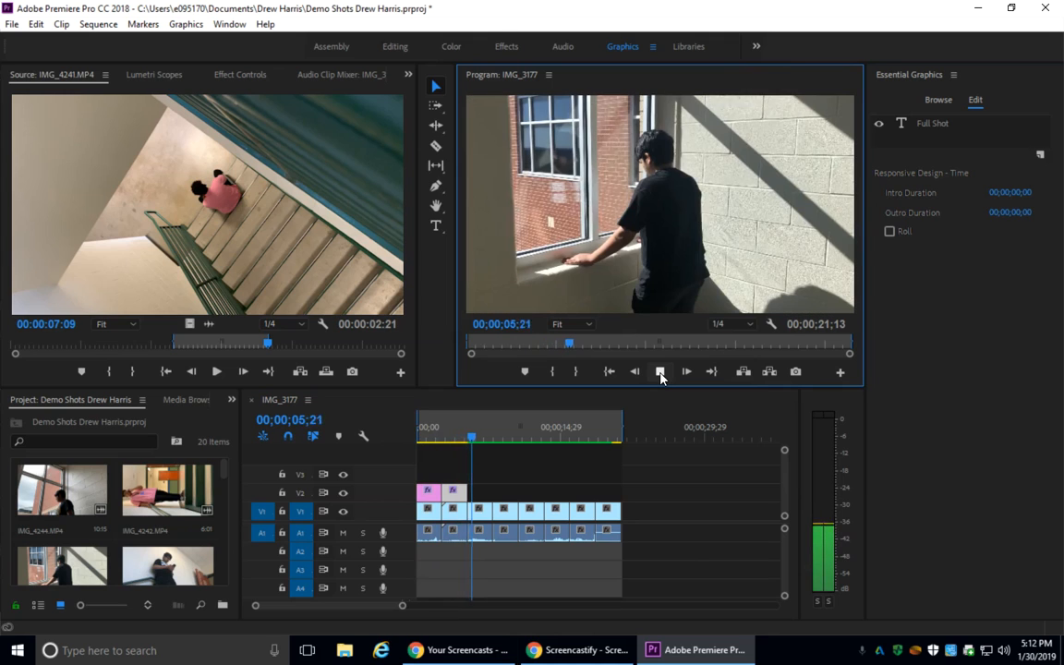
{"action": "left_click", "coordinate": [660, 373]}
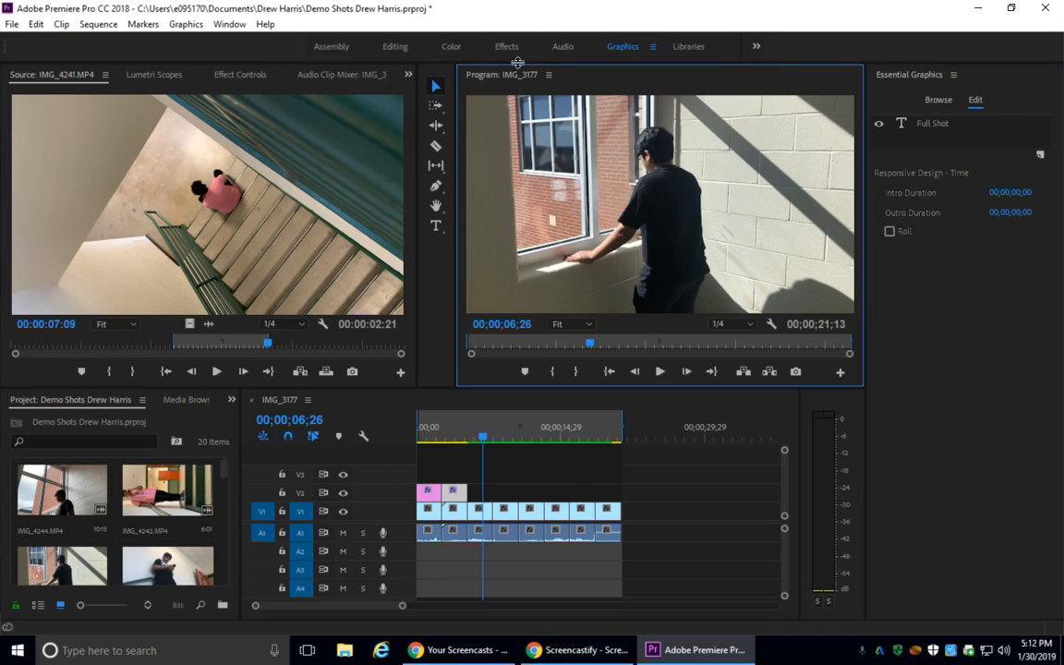
Switch to the Effects workspace and look through the Video Transitions categories, leaving the effect folders collapsed
{"action": "left_click", "coordinate": [510, 47]}
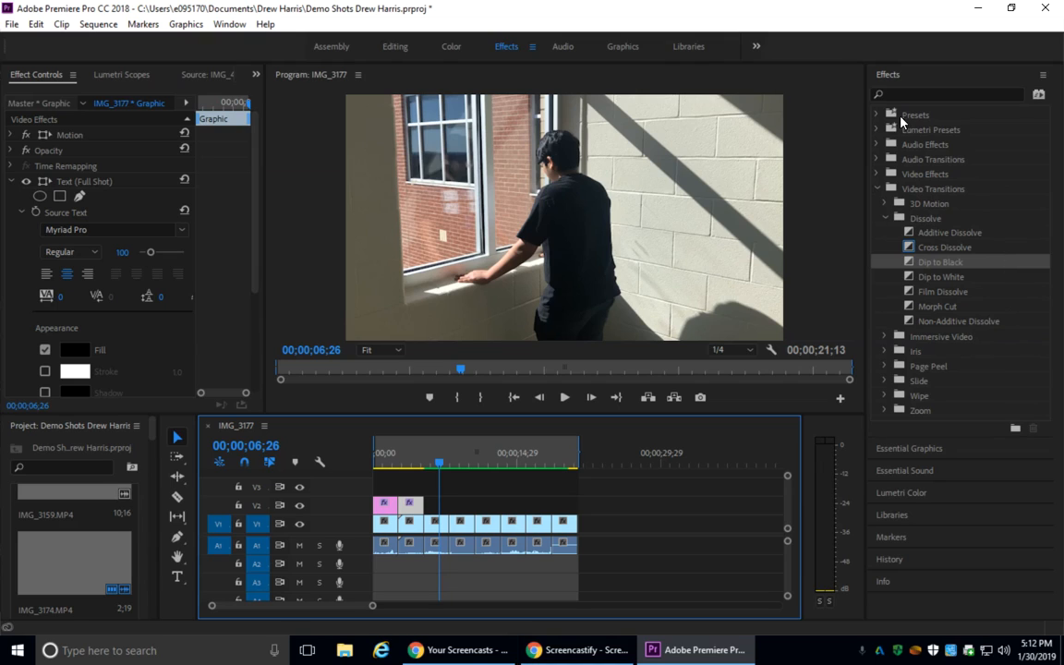
{"action": "left_click", "coordinate": [885, 204]}
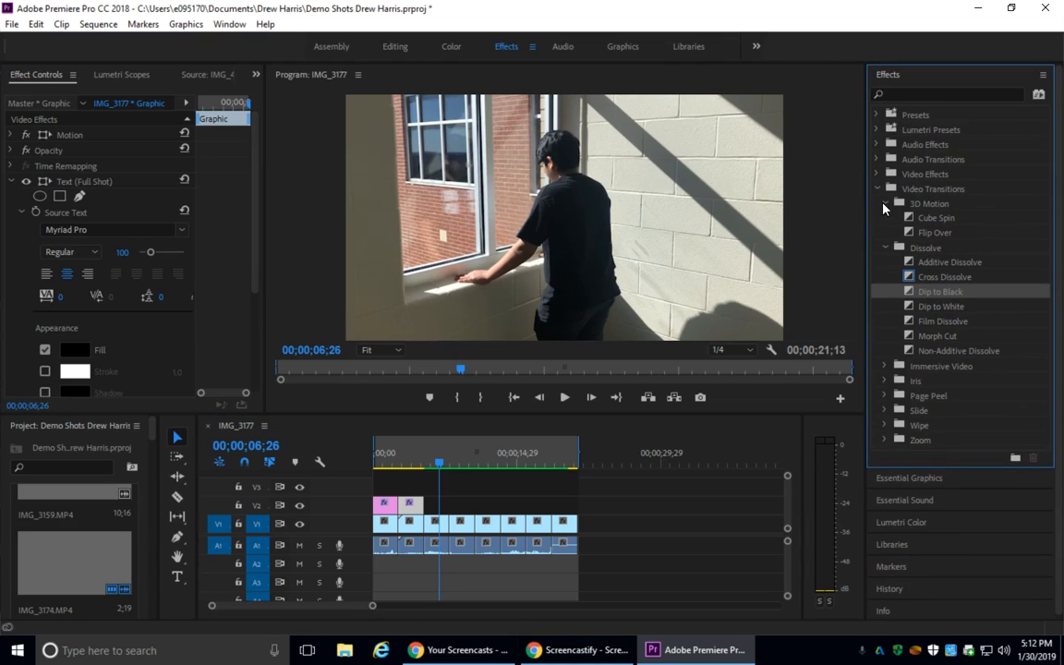
{"action": "left_click", "coordinate": [885, 204]}
{"action": "left_click", "coordinate": [887, 206]}
{"action": "left_click", "coordinate": [886, 206]}
{"action": "left_click", "coordinate": [885, 219]}
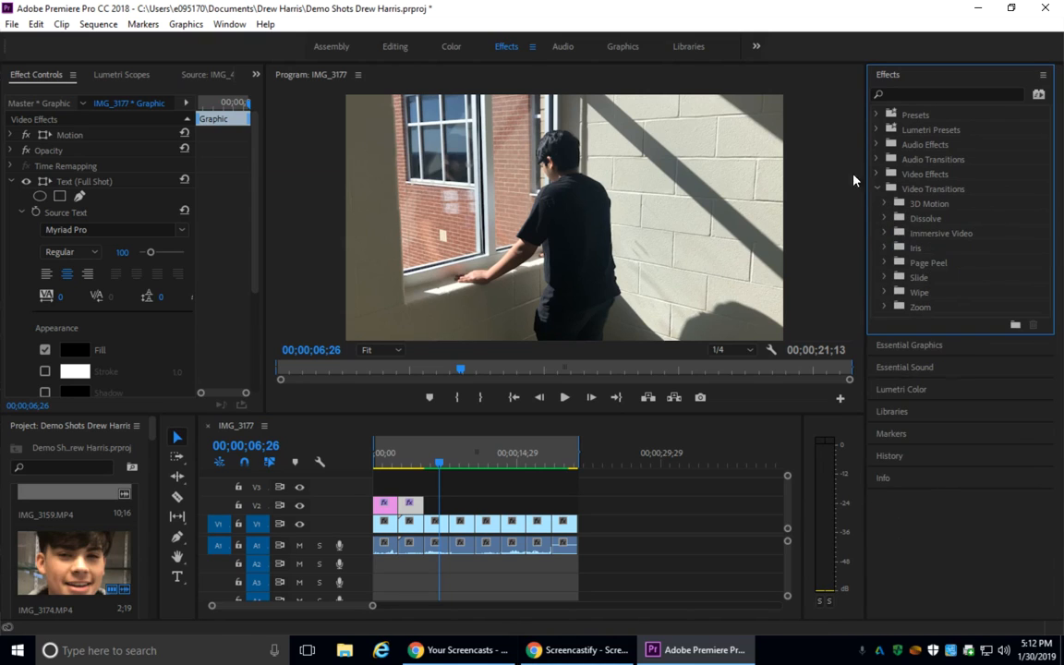
{"action": "left_click", "coordinate": [878, 190]}
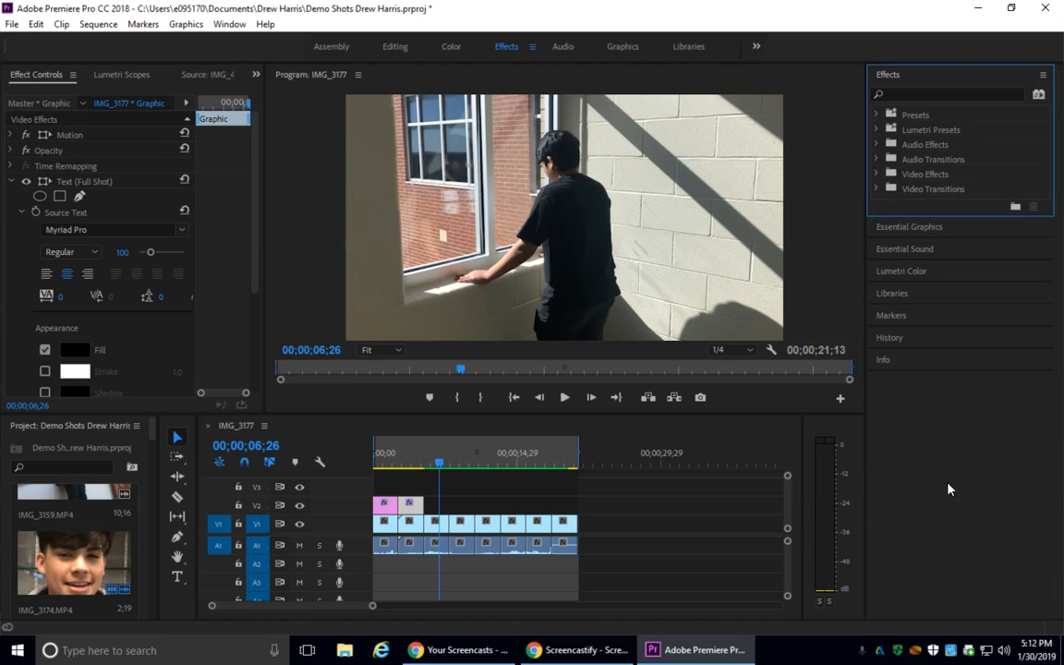
{"action": "left_click", "coordinate": [894, 75]}
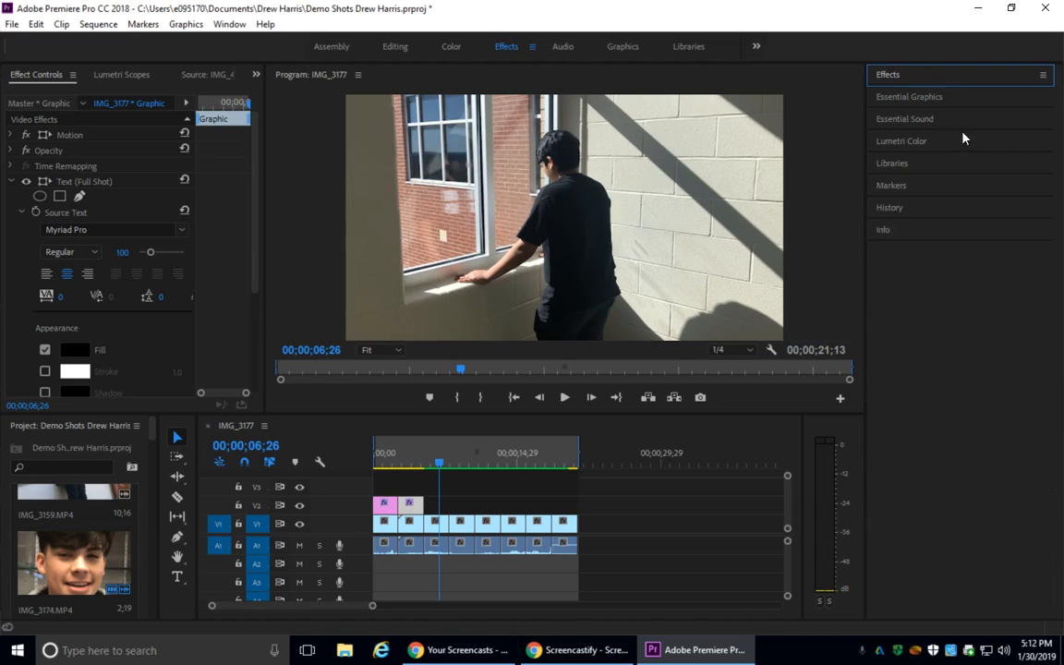
{"action": "left_click", "coordinate": [905, 81]}
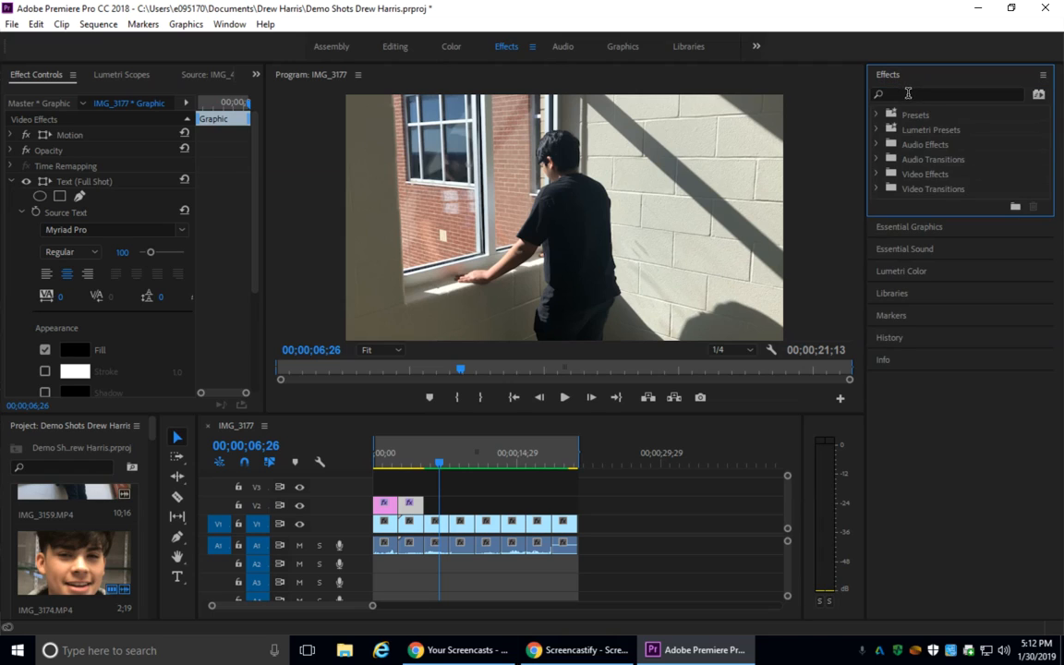
Apply the Dip to Black dissolve to the start of the first V1 clip, the end of the last clip and the start of the "Long Shot" title
{"action": "left_click", "coordinate": [877, 189]}
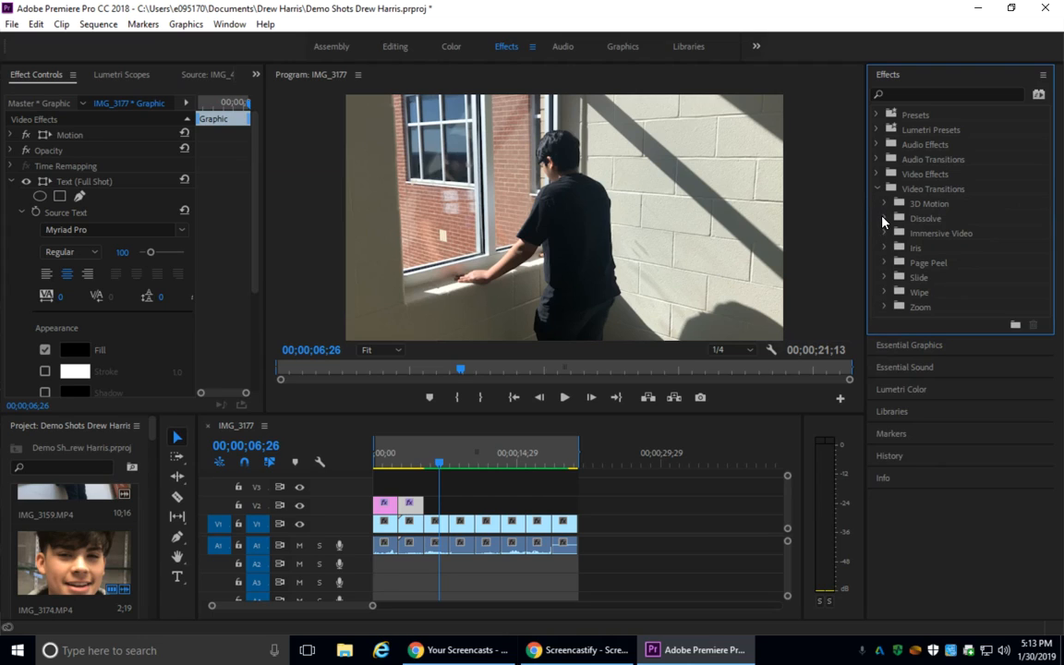
{"action": "left_click", "coordinate": [884, 220]}
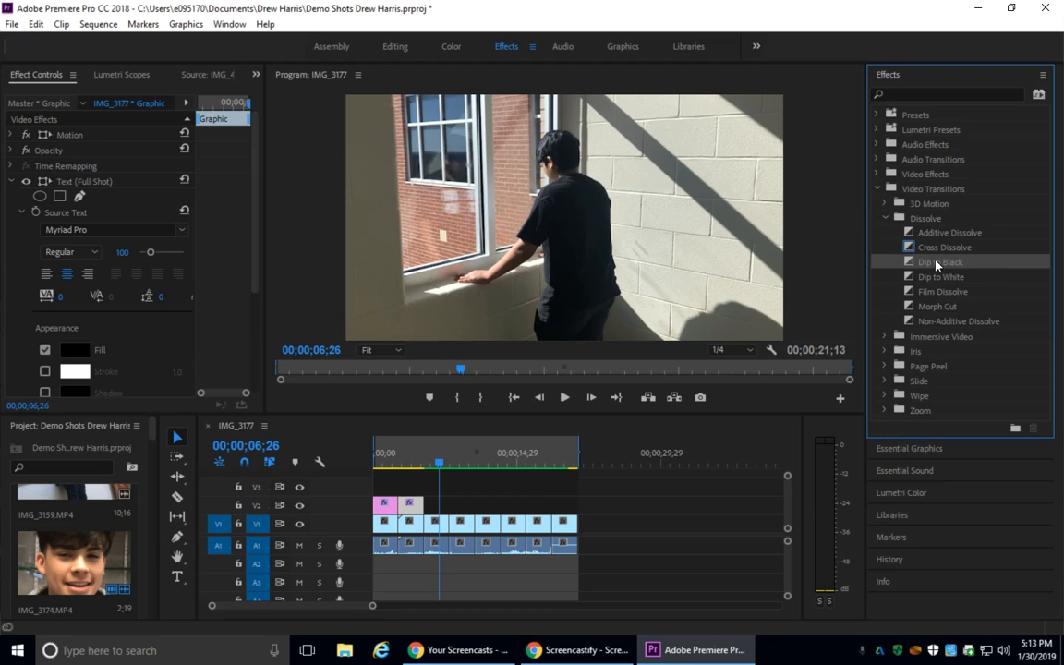
{"action": "mouse_move", "coordinate": [937, 266]}
{"action": "left_mouse_down"}
{"action": "mouse_move", "coordinate": [518, 425]}
{"action": "mouse_move", "coordinate": [323, 474]}
{"action": "mouse_move", "coordinate": [359, 531]}
{"action": "mouse_move", "coordinate": [382, 536]}
{"action": "left_mouse_up"}
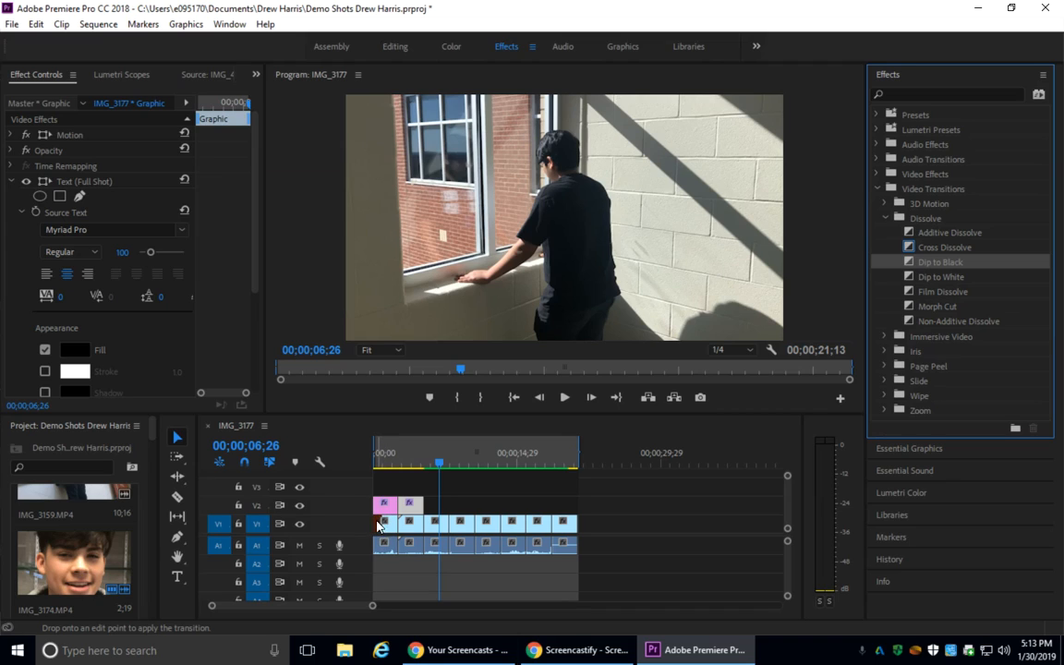
{"action": "mouse_move", "coordinate": [910, 264]}
{"action": "left_mouse_down"}
{"action": "mouse_move", "coordinate": [594, 537]}
{"action": "mouse_move", "coordinate": [573, 525]}
{"action": "left_mouse_up"}
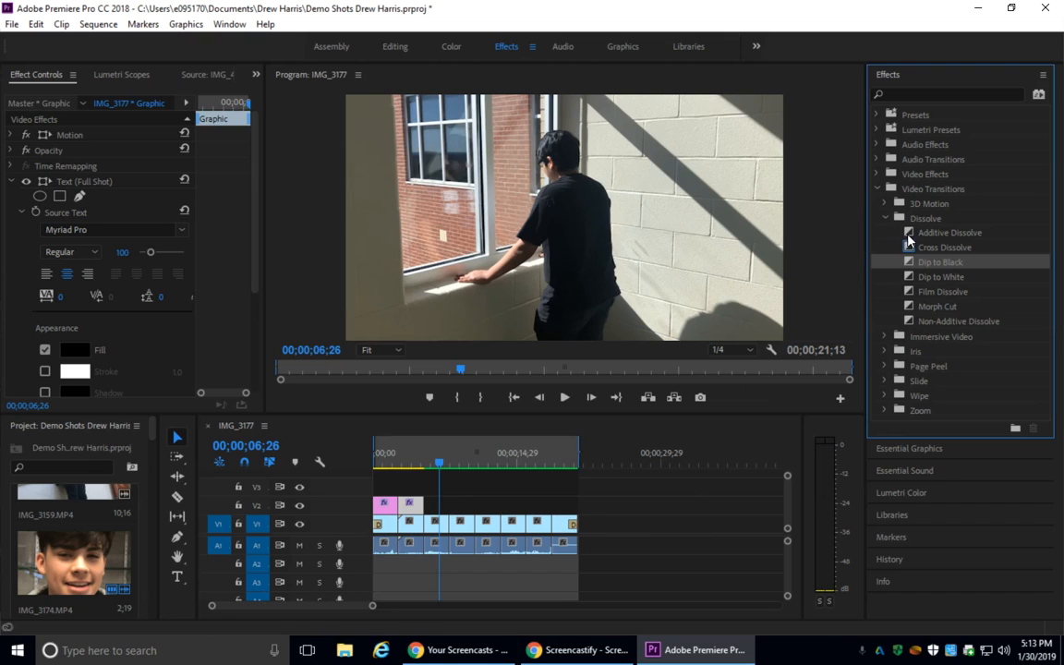
{"action": "mouse_move", "coordinate": [911, 265]}
{"action": "left_mouse_down"}
{"action": "mouse_move", "coordinate": [399, 413]}
{"action": "mouse_move", "coordinate": [365, 453]}
{"action": "mouse_move", "coordinate": [378, 508]}
{"action": "left_mouse_up"}
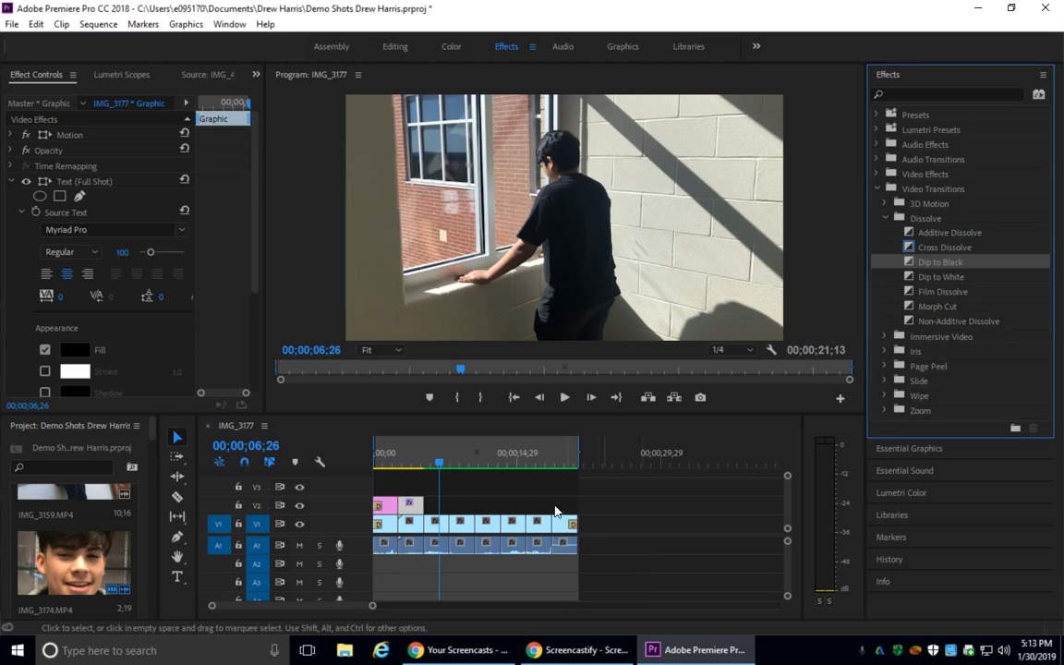
Play the whole sequence from the start to review the Dip to Black transitions and titles
{"action": "left_click", "coordinate": [401, 462]}
{"action": "left_click_drag", "start_coordinate": [390, 471], "coordinate": [374, 468]}
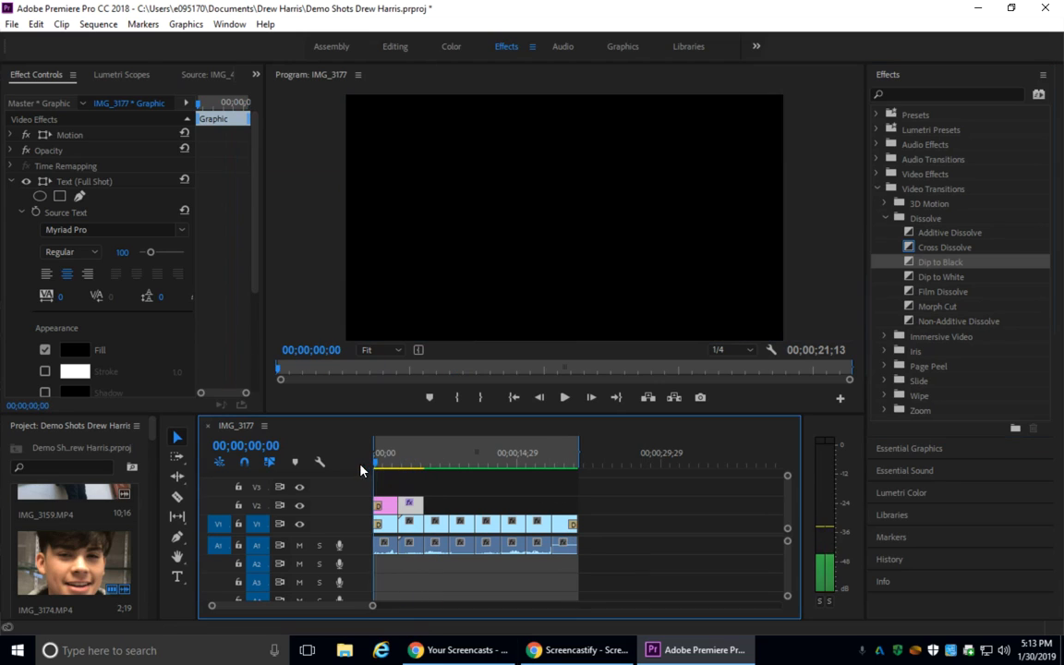
{"action": "left_click", "coordinate": [565, 398]}
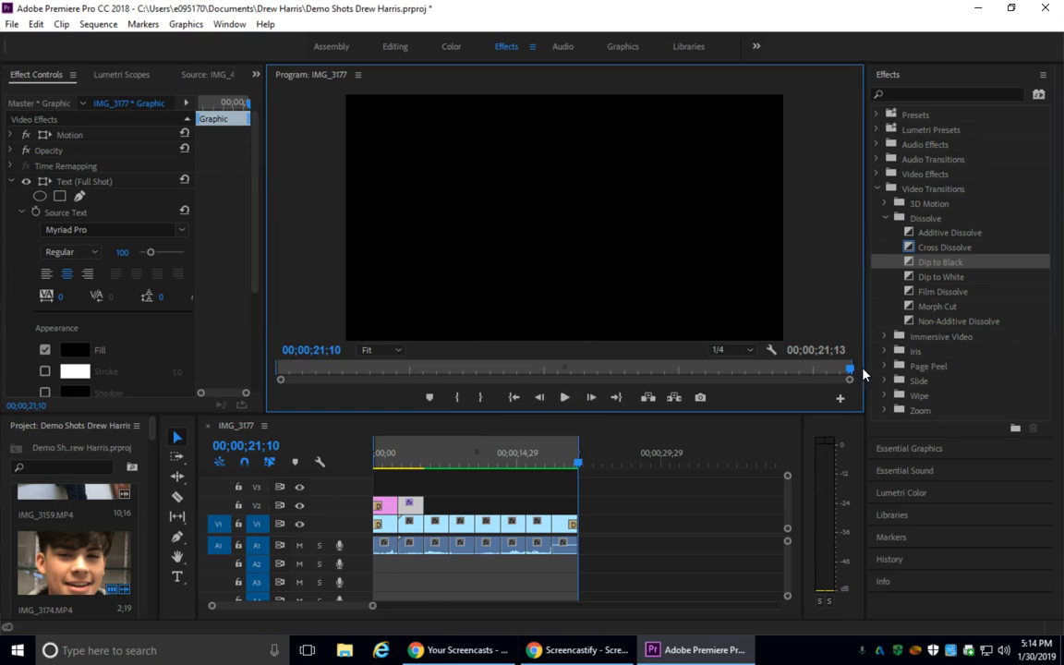
Mark the sequence's Out point at 00;00;21;10, return the playhead to the start and render In to Out
{"action": "left_click", "coordinate": [479, 397]}
{"action": "key", "text": "Home"}
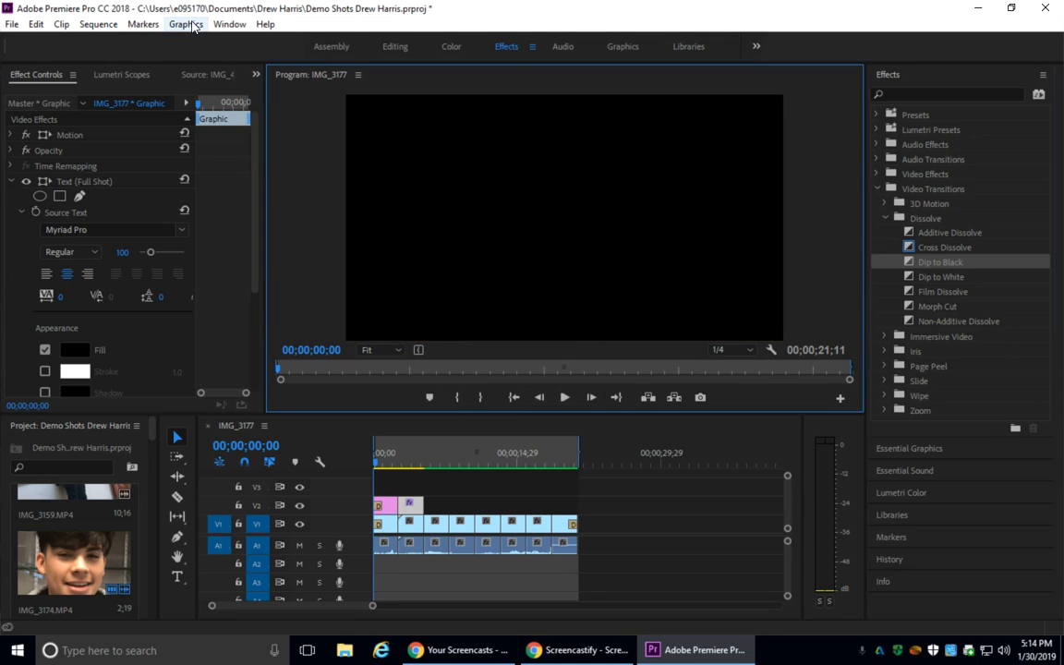
{"action": "left_click", "coordinate": [95, 25]}
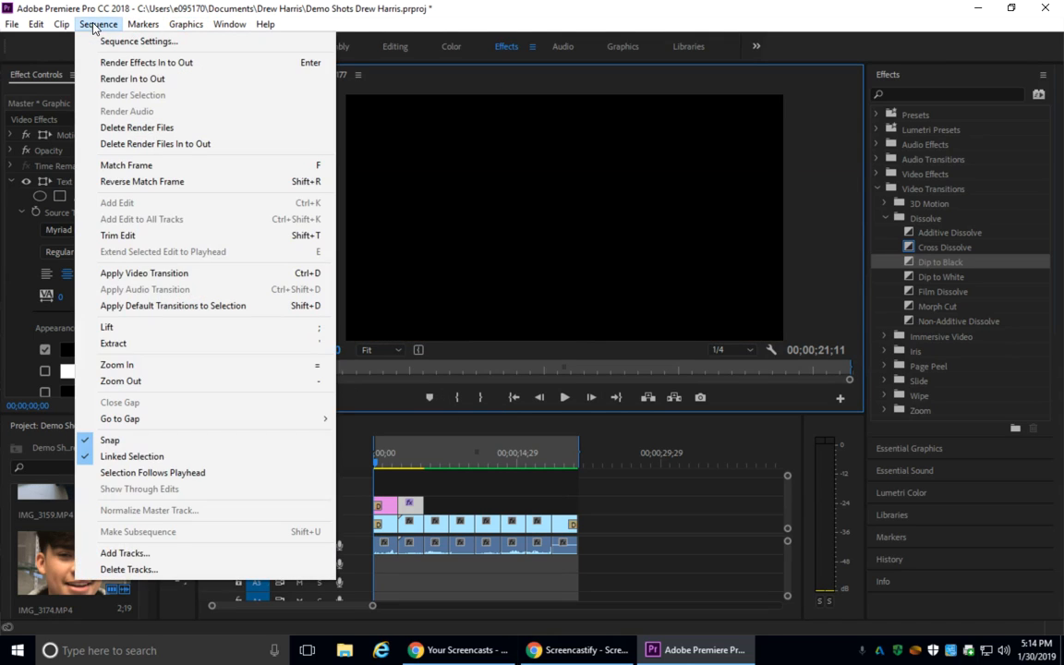
{"action": "left_click", "coordinate": [115, 84]}
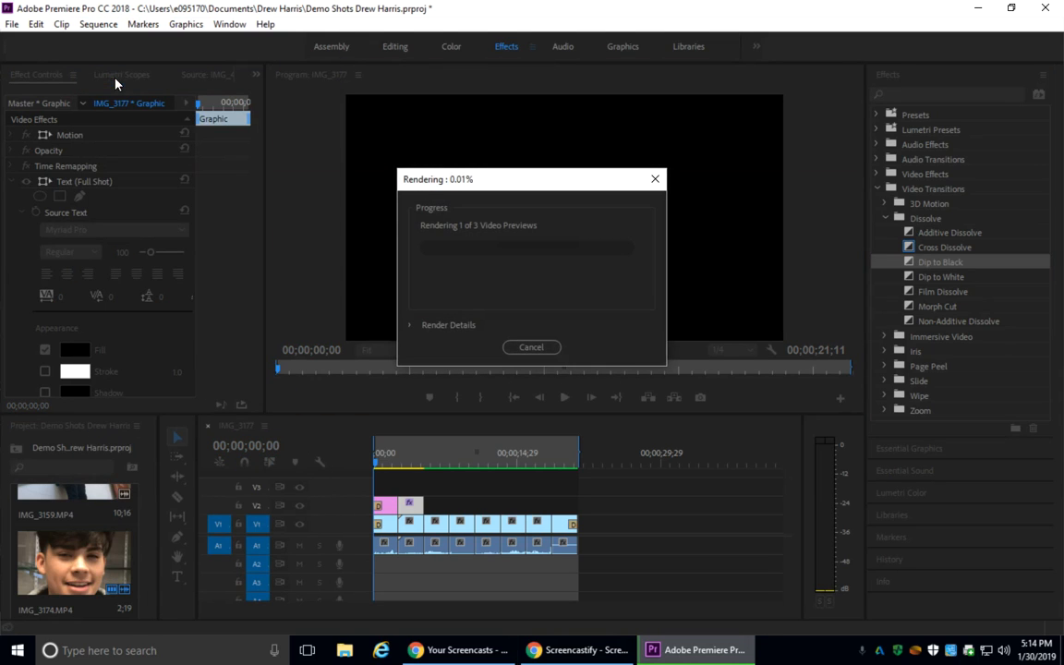